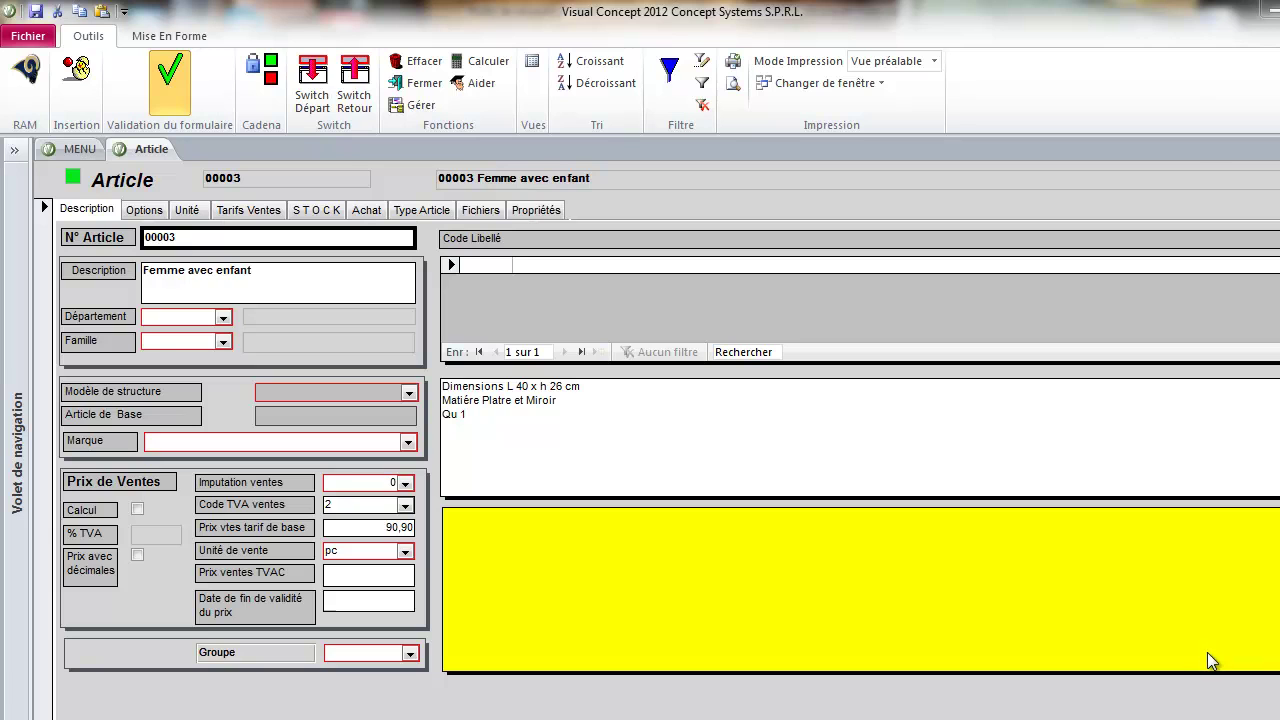
# Open the article search by property and filter on the object type Bougeoir.
pyautogui.rightClick(911, 370)
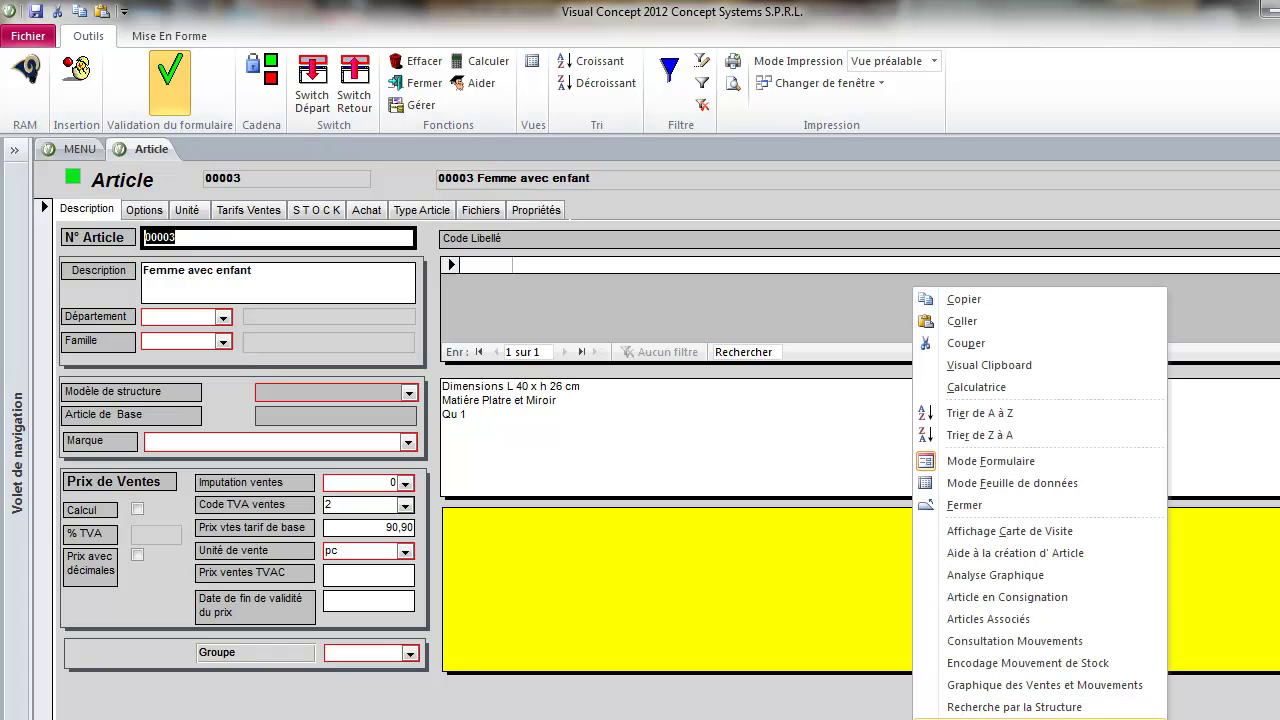
pyautogui.click(1014, 719)
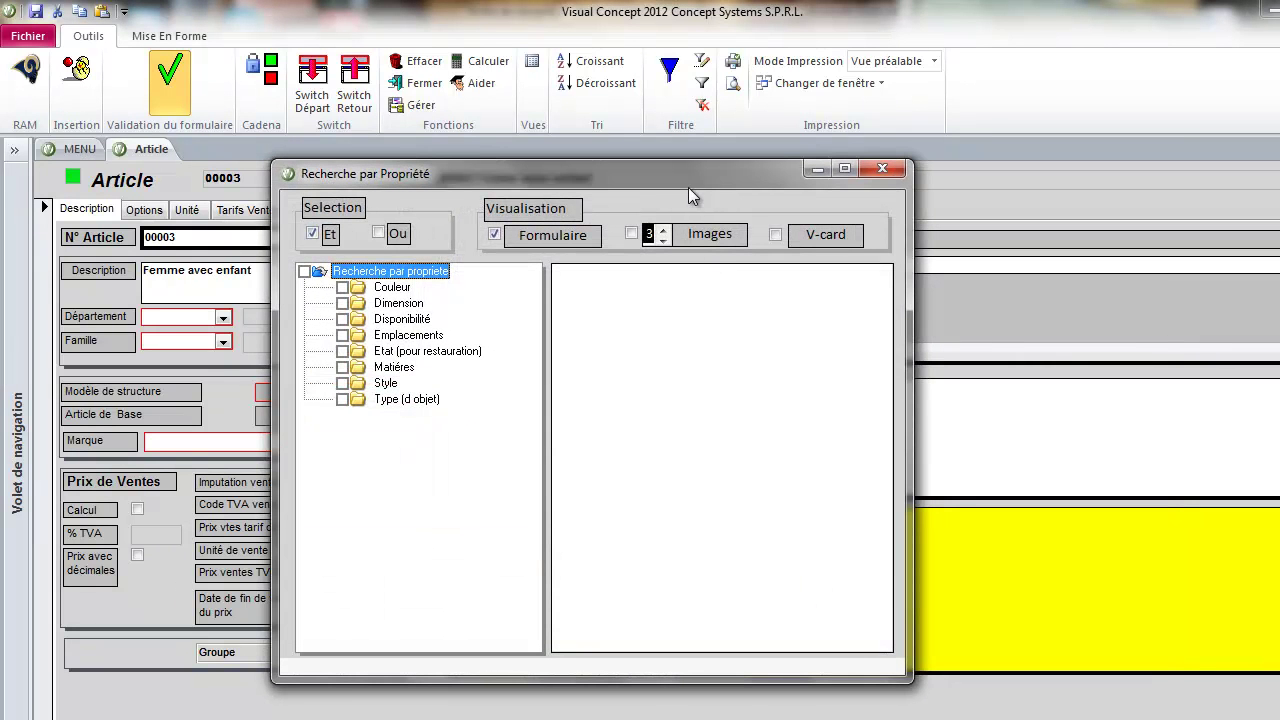
pyautogui.moveTo(683, 176); pyautogui.dragTo(817, 172)
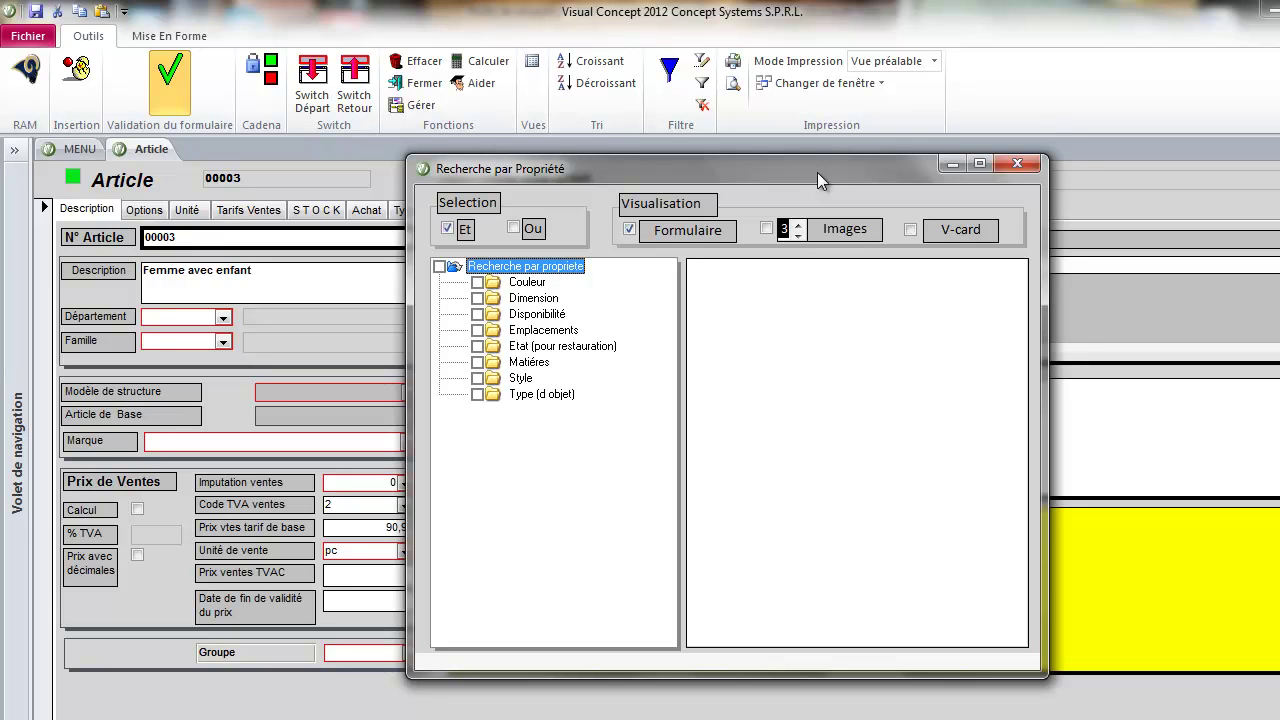
pyautogui.doubleClick(527, 395)
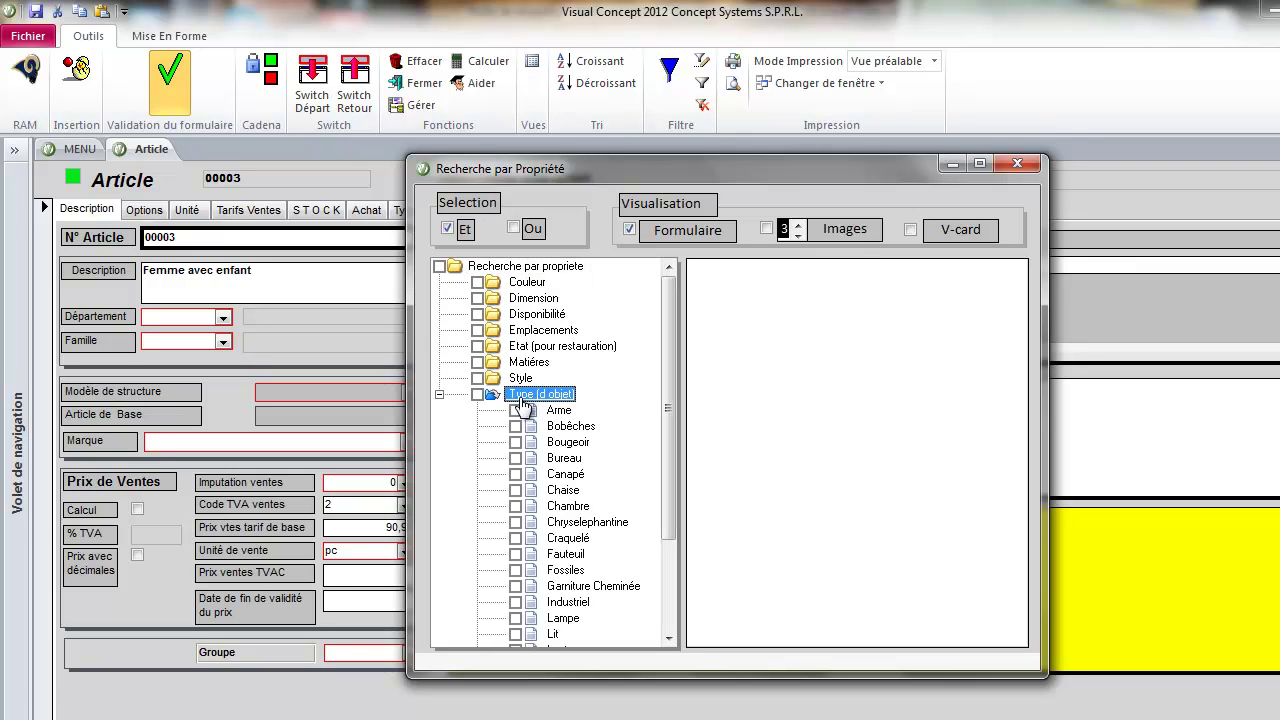
pyautogui.click(516, 443)
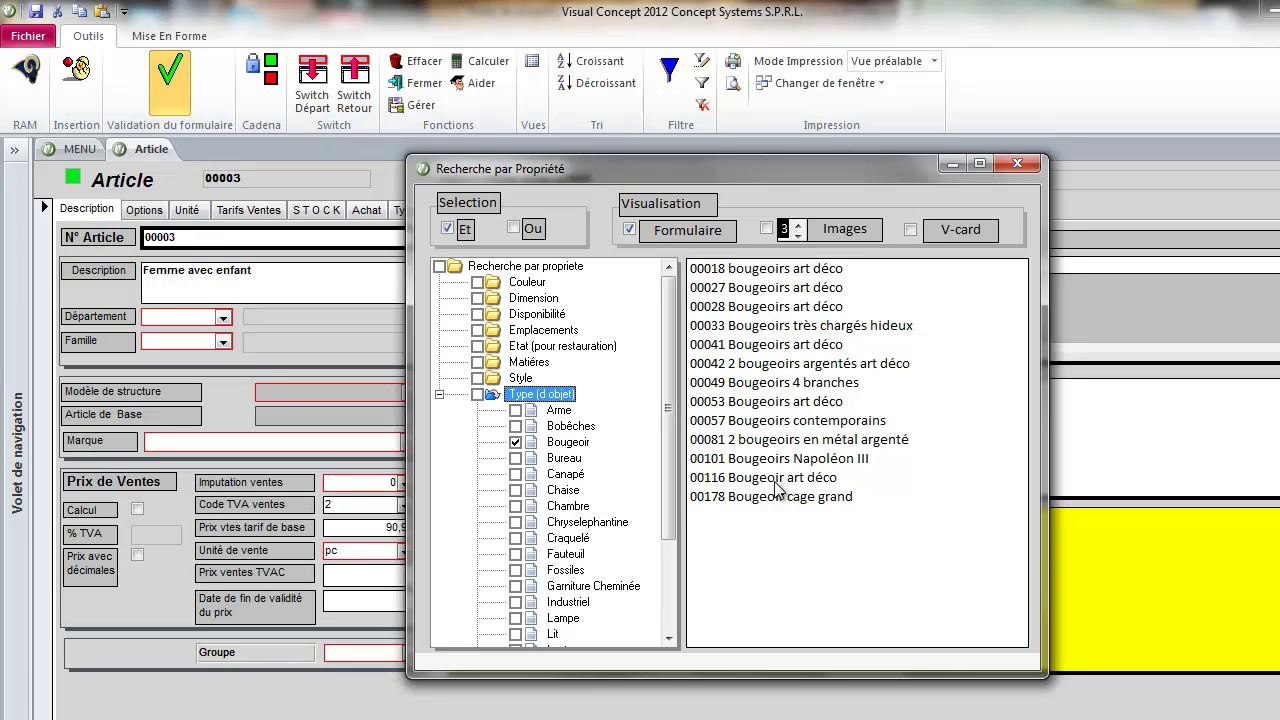
# Display articles 00033, 00042 and 00053 together in the form view and open the record of article 00042.
pyautogui.click(765, 345)
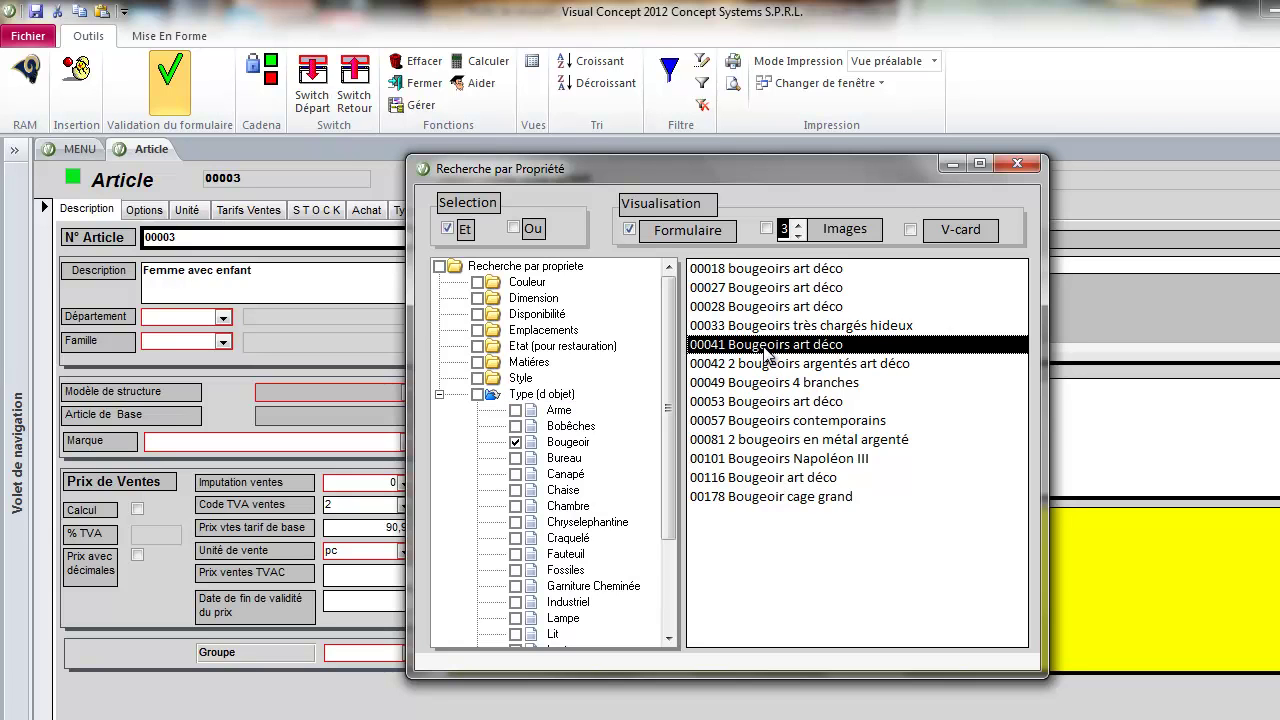
pyautogui.click(765, 405)
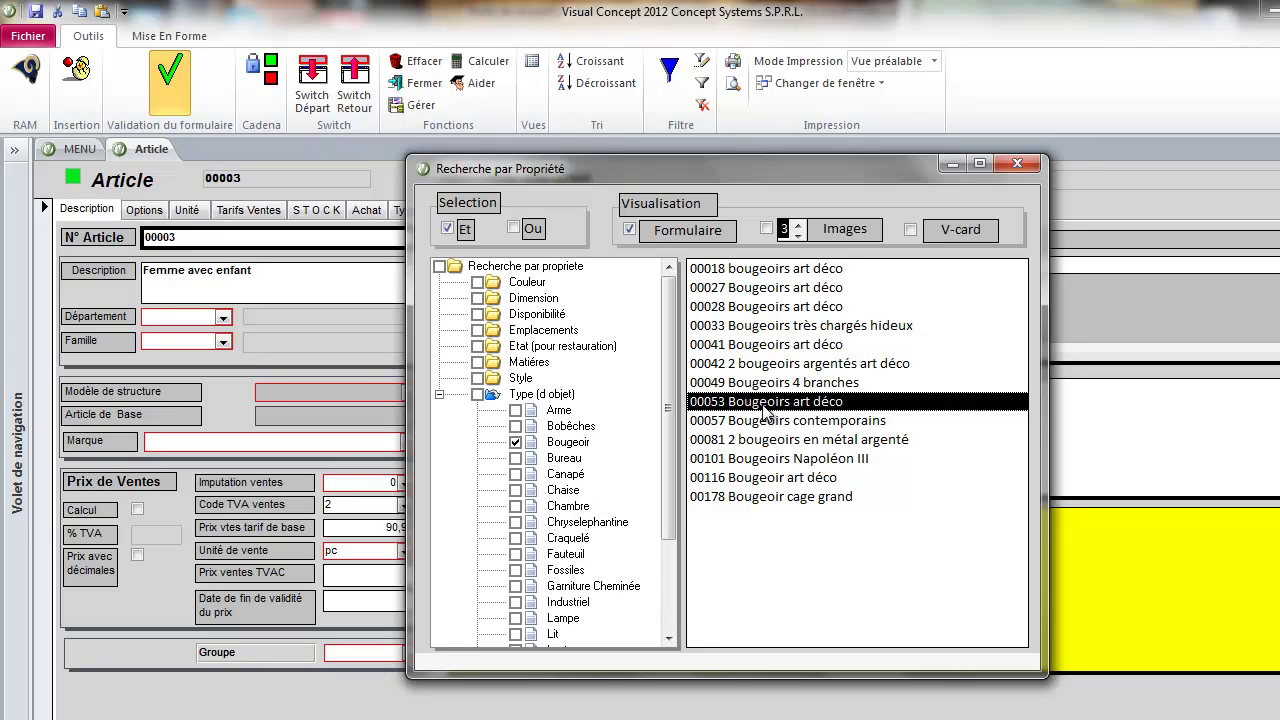
pyautogui.keyDown('ctrl'); pyautogui.click(768, 328); pyautogui.keyUp('ctrl')
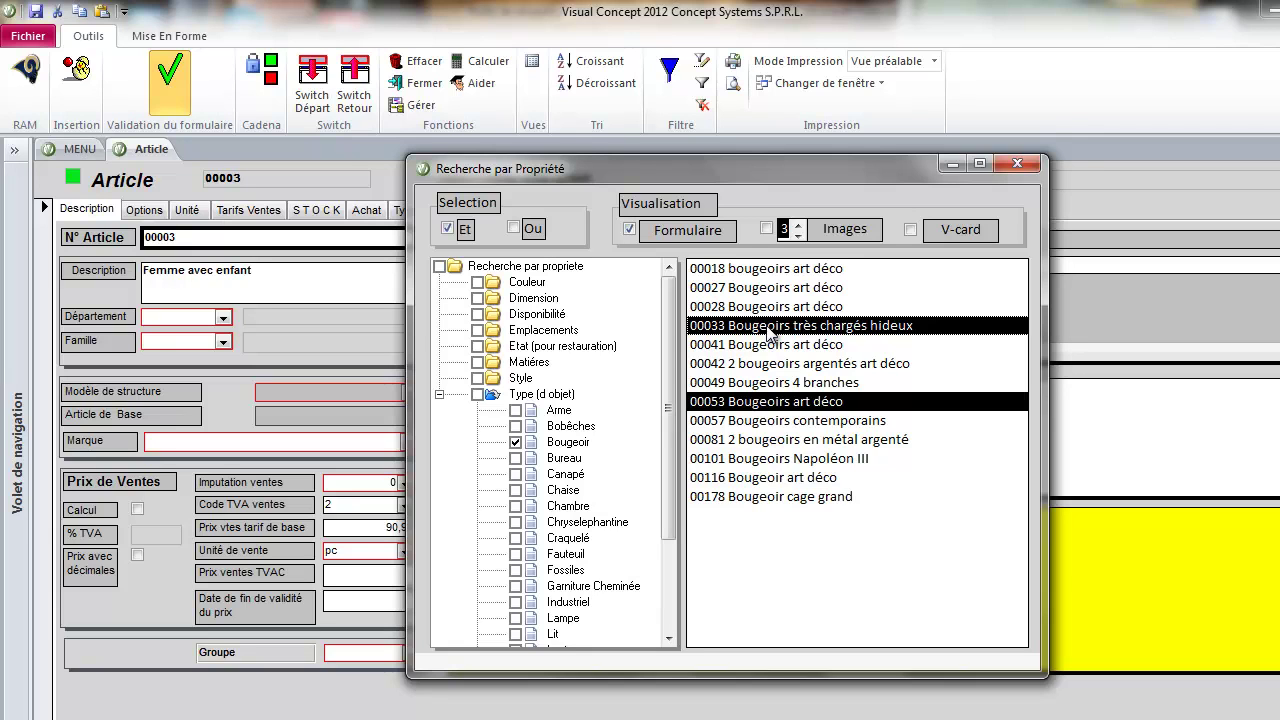
pyautogui.keyDown('ctrl'); pyautogui.click(765, 365); pyautogui.keyUp('ctrl')
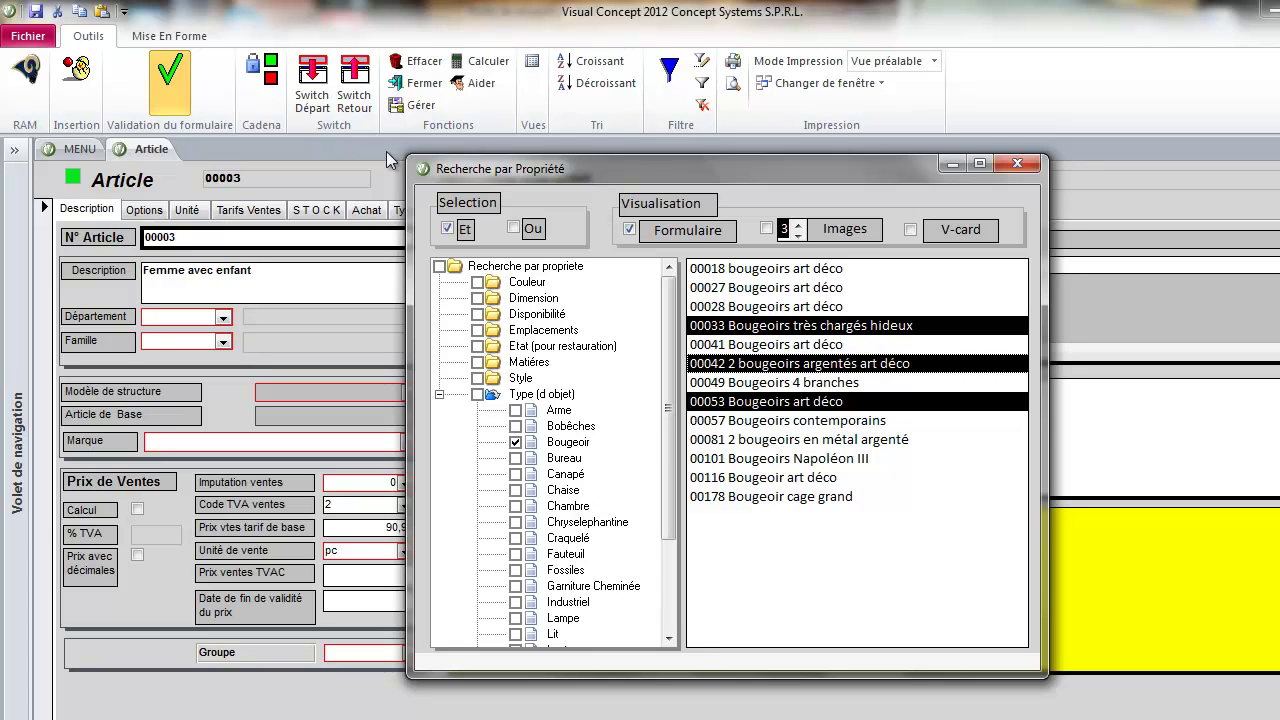
pyautogui.click(170, 78)
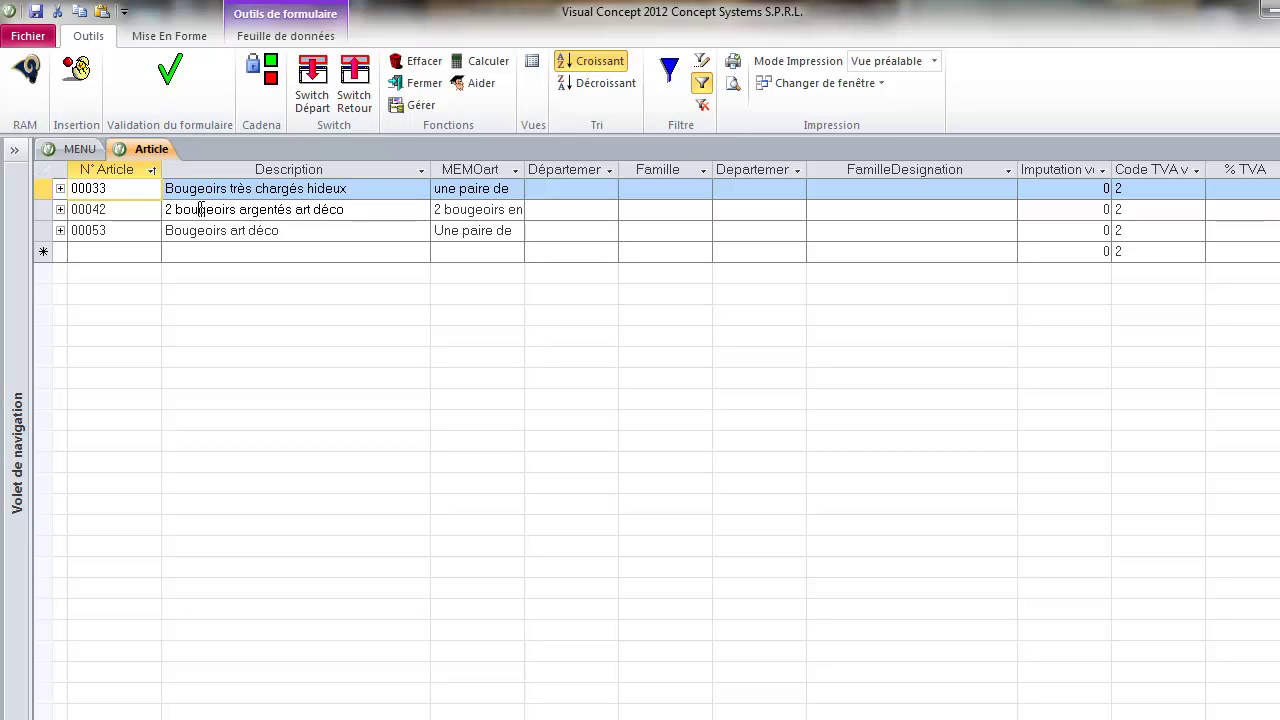
pyautogui.click(201, 209)
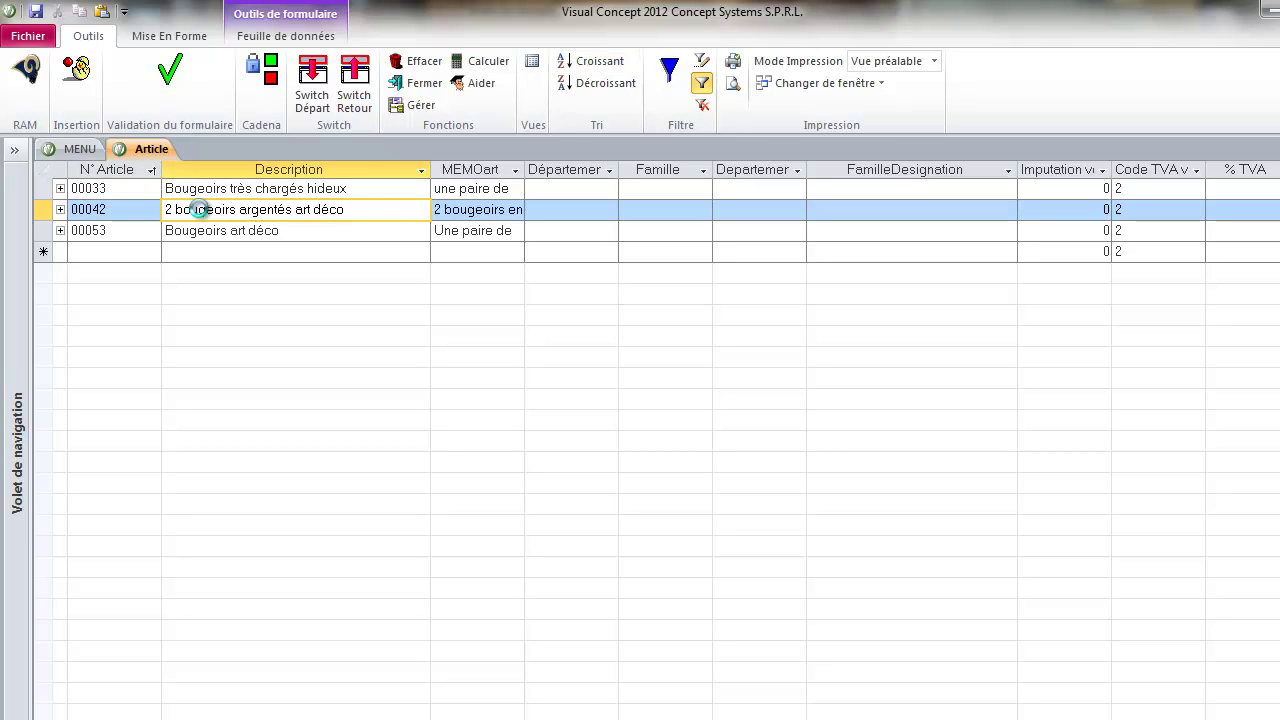
pyautogui.doubleClick(201, 209)
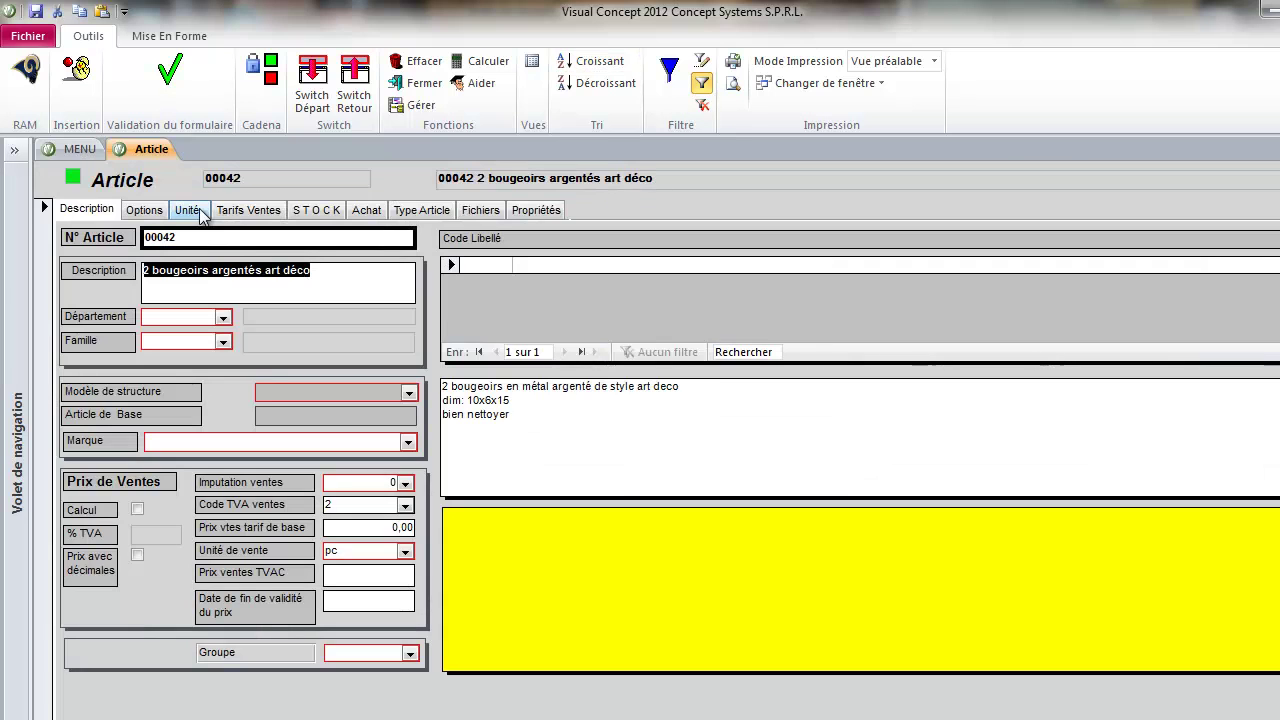
# Reopen the article search by property and filter on the object type Bobêches.
pyautogui.rightClick(431, 308)
pyautogui.click(534, 716)
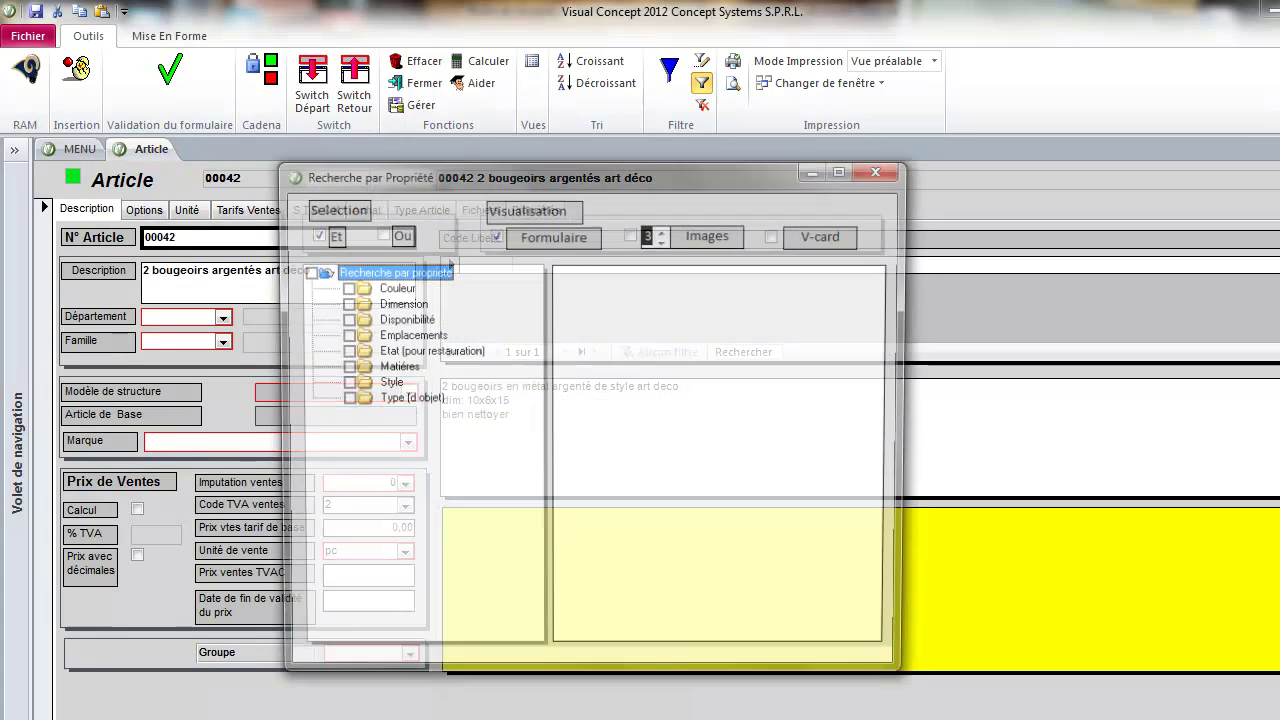
pyautogui.doubleClick(418, 401)
pyautogui.click(381, 432)
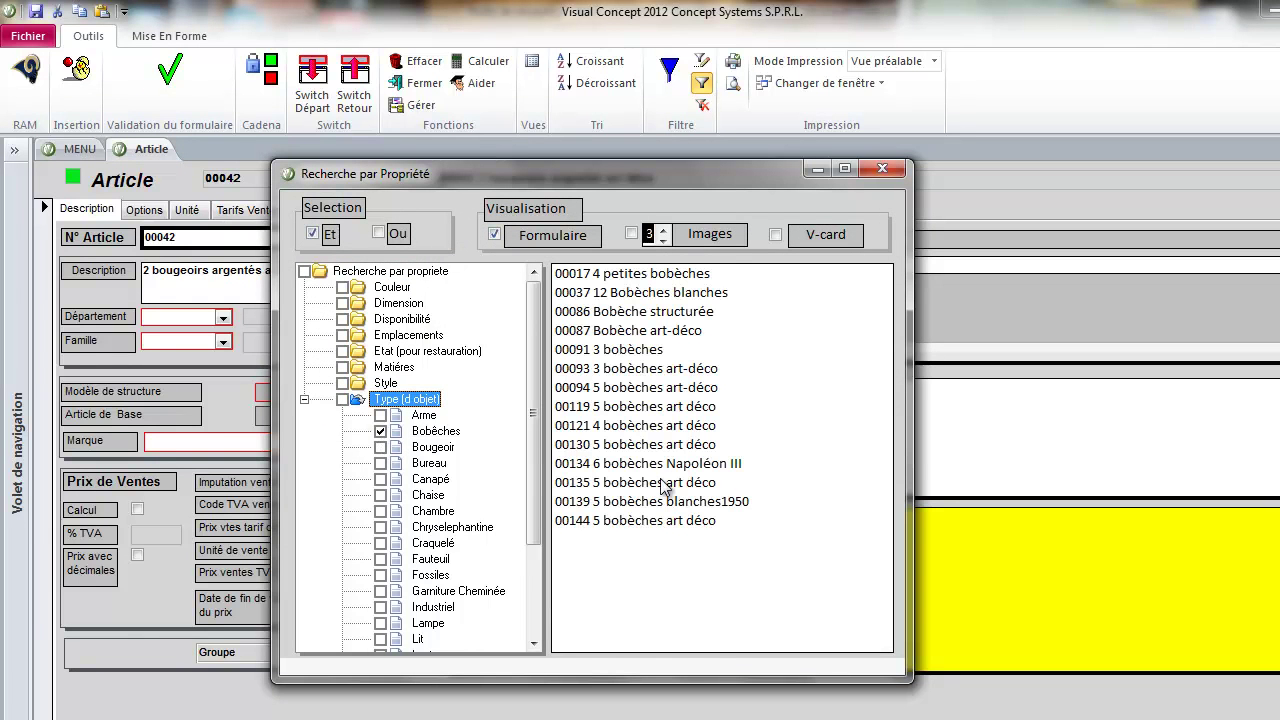
# Show articles 00086 through 00139 as an image gallery and move the gallery clear of the search results.
pyautogui.click(617, 314)
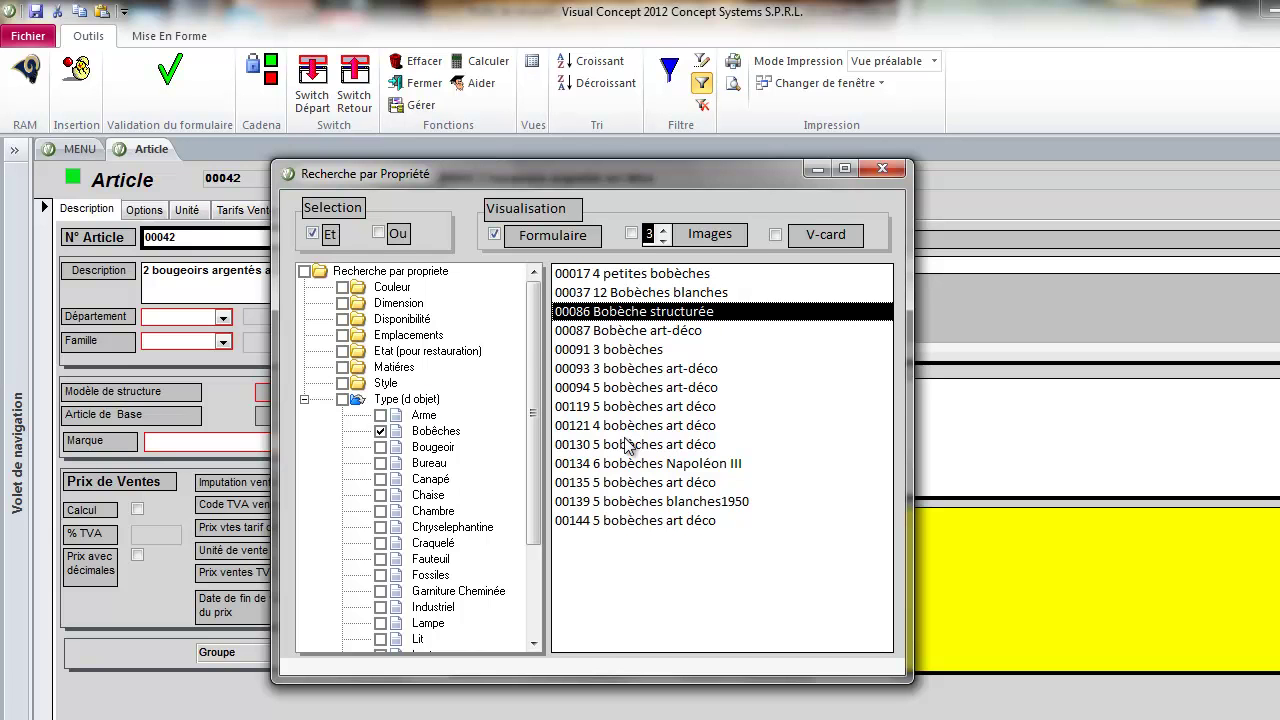
pyautogui.keyDown('shift'); pyautogui.click(617, 503); pyautogui.keyUp('shift')
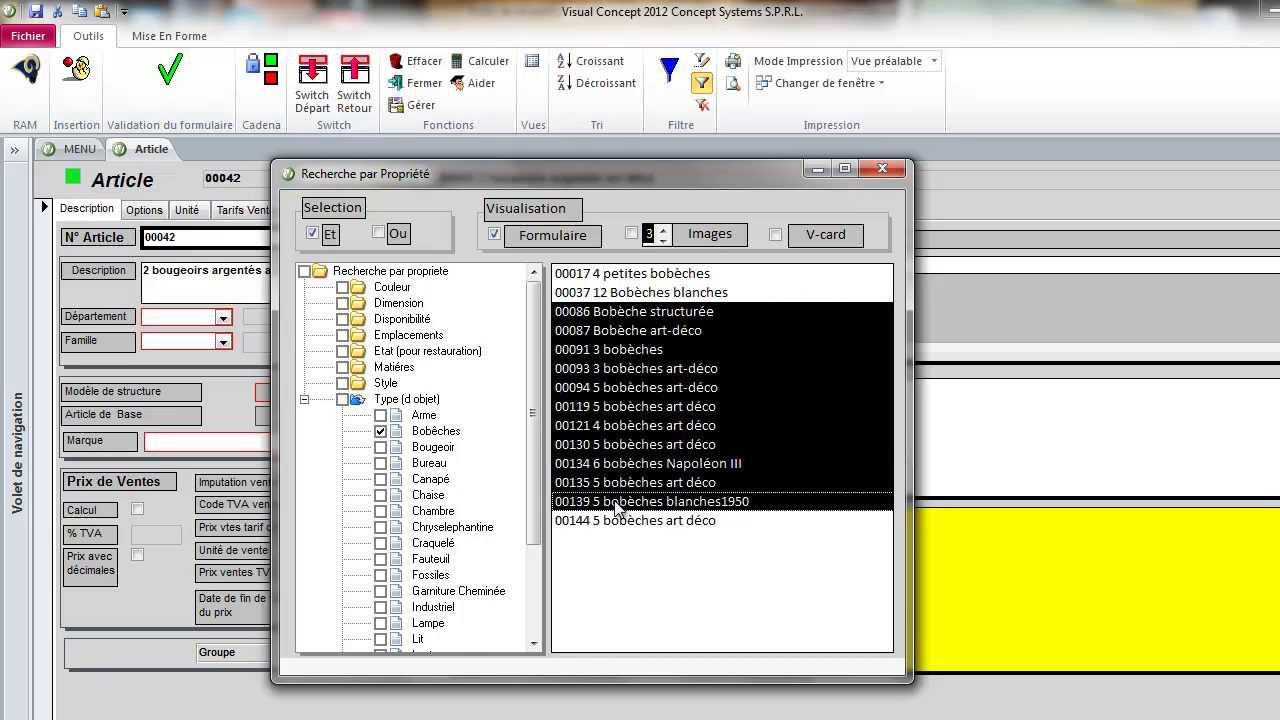
pyautogui.click(631, 234)
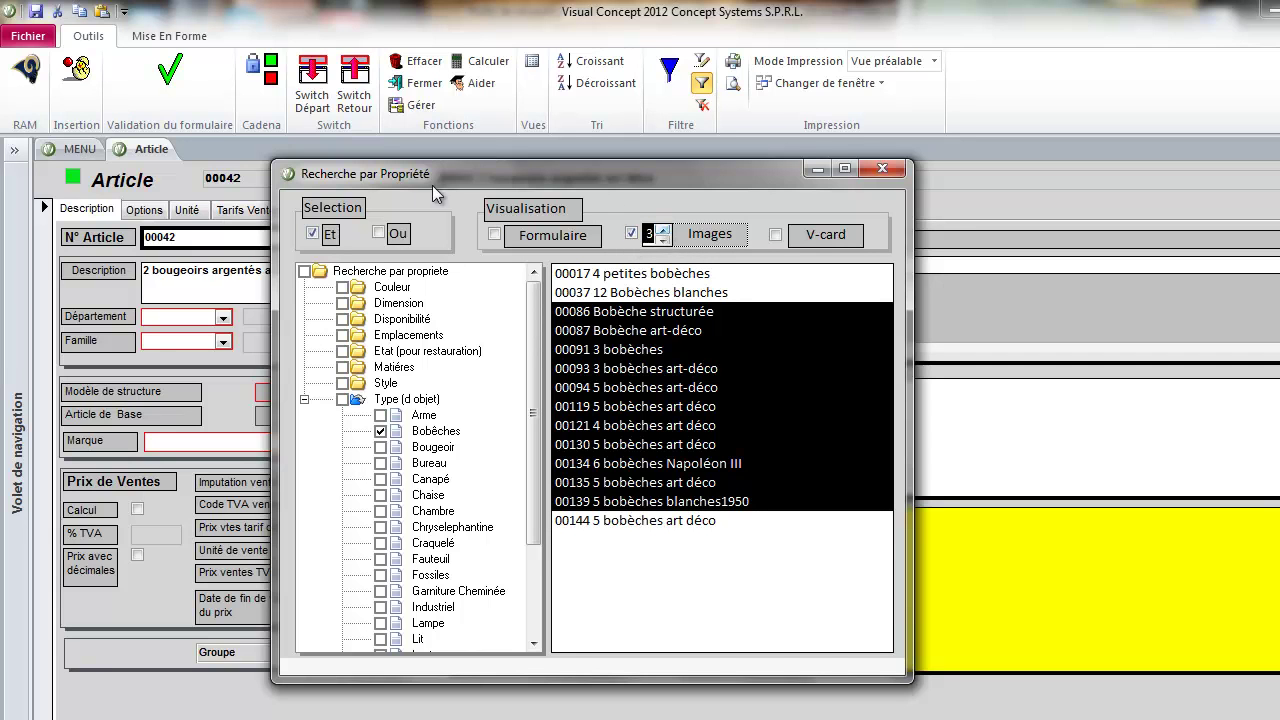
pyautogui.click(176, 90)
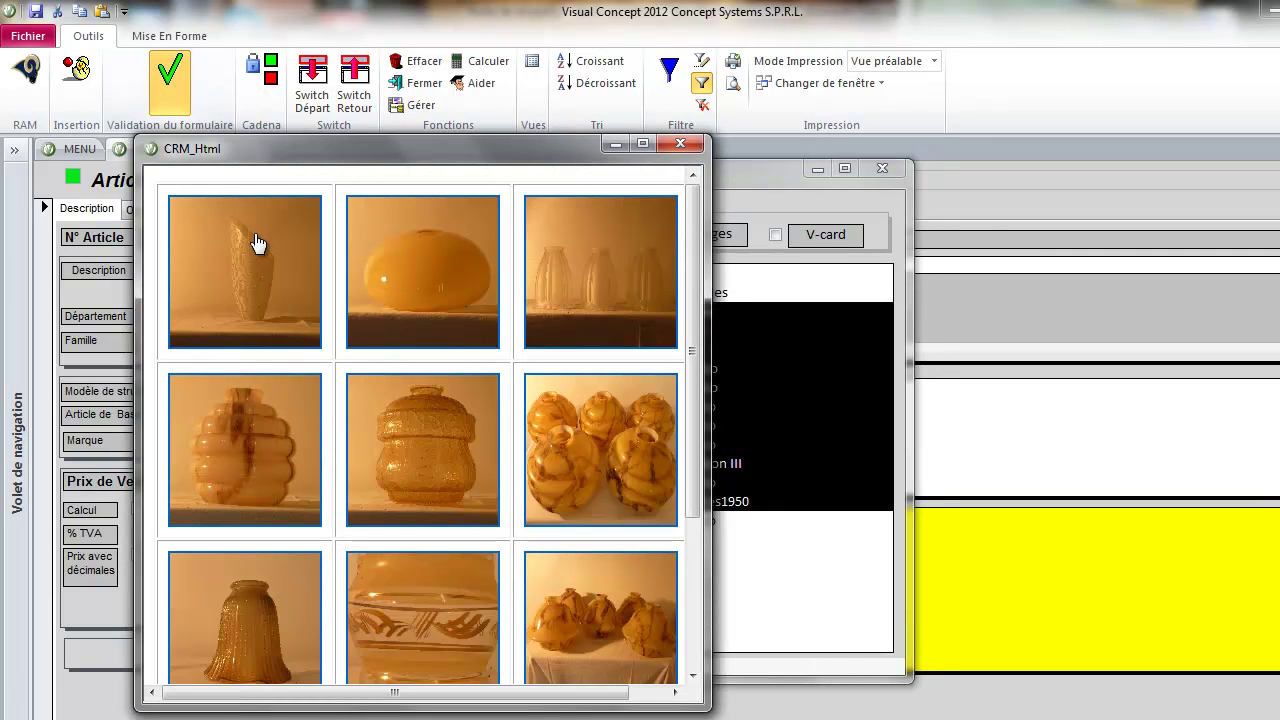
pyautogui.moveTo(689, 312); pyautogui.dragTo(694, 349)
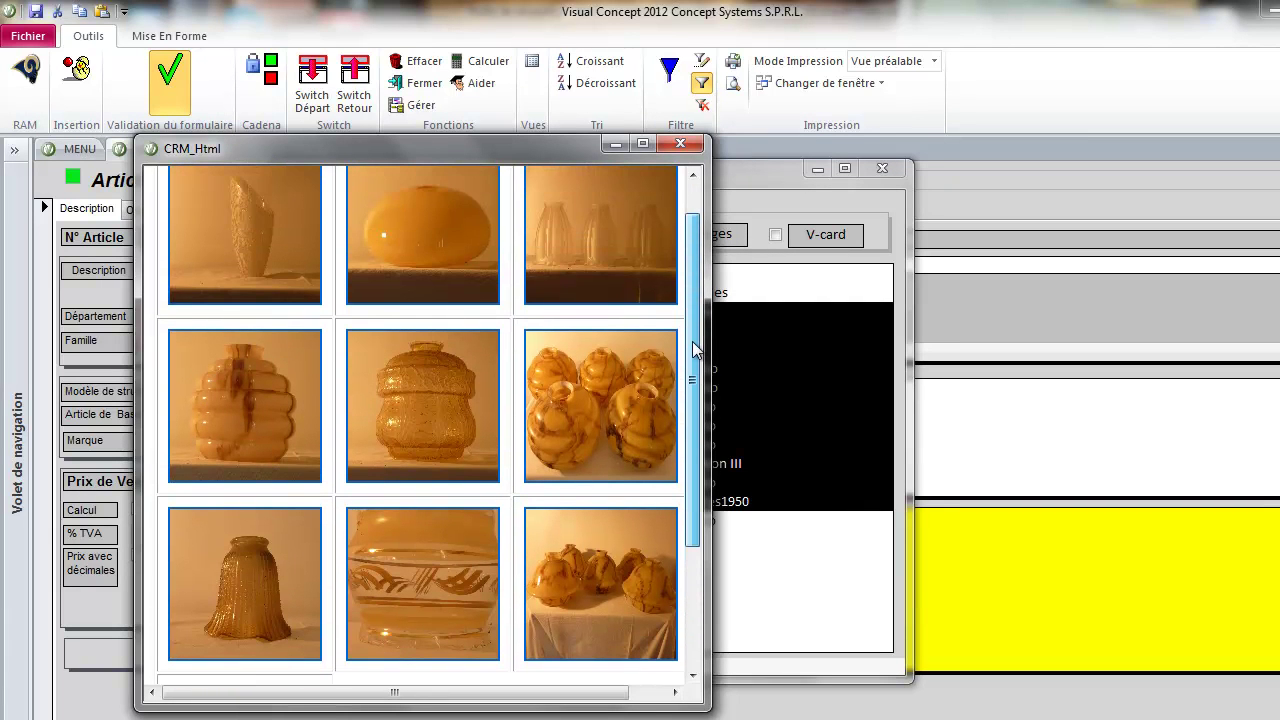
pyautogui.moveTo(509, 148); pyautogui.dragTo(1133, 87)
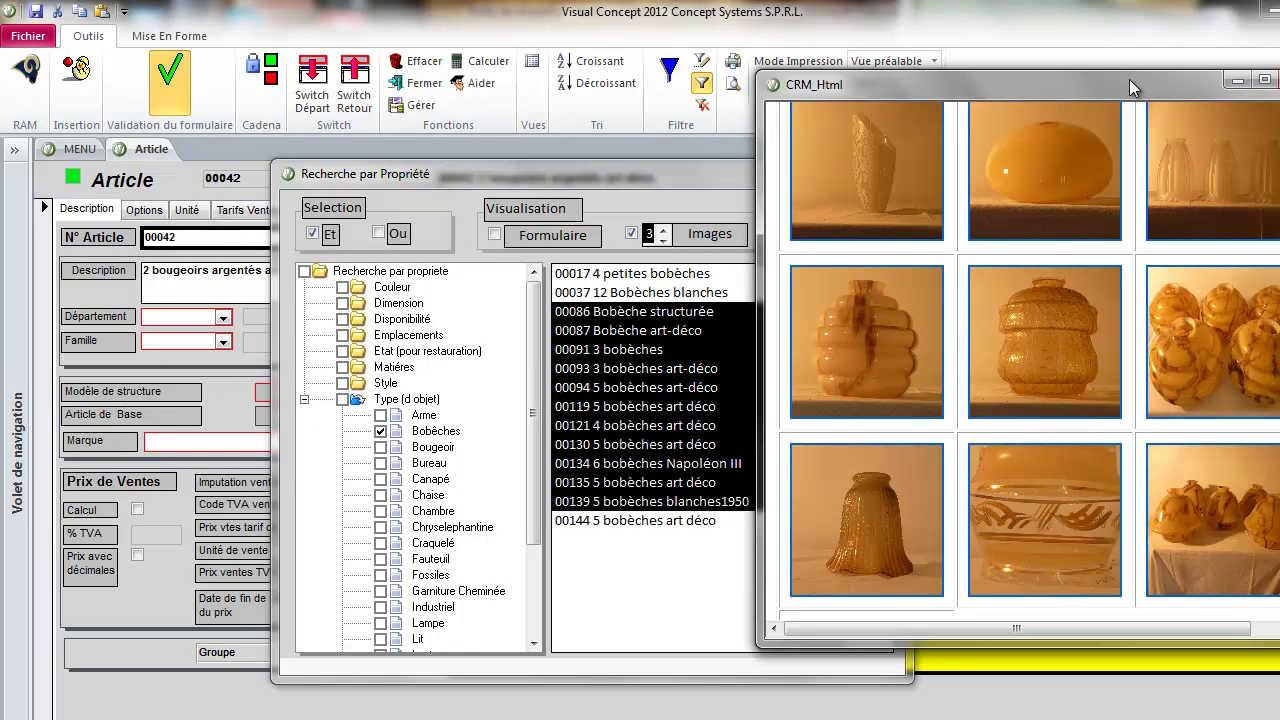
# Replace the Bobêches filter with Bougeoir and show articles 00018 through 00101 as an image gallery.
pyautogui.click(634, 177)
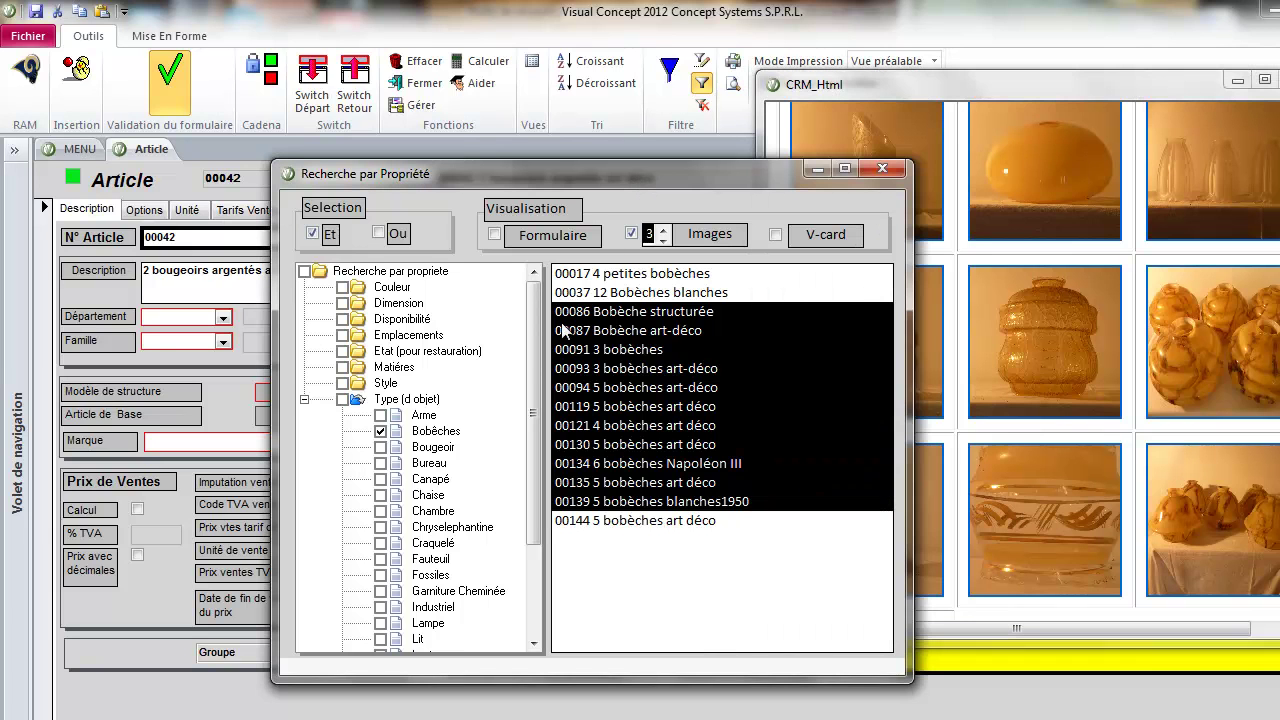
pyautogui.click(381, 448)
pyautogui.click(381, 432)
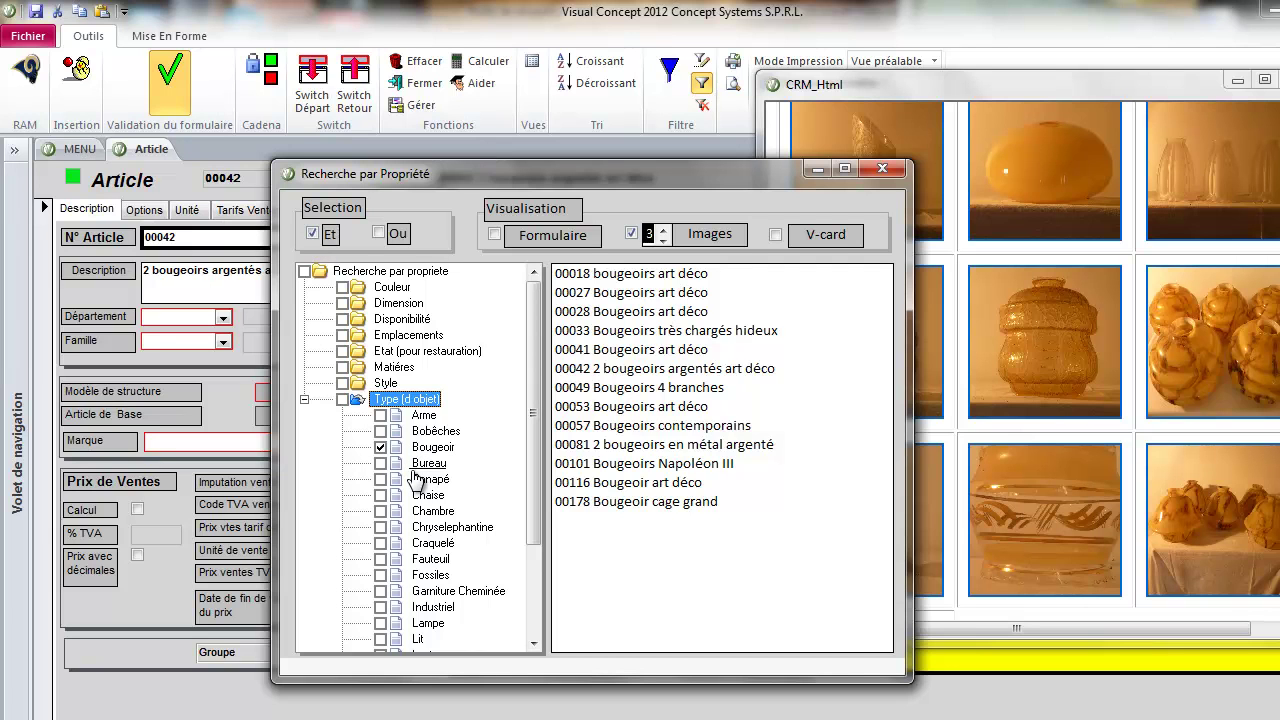
pyautogui.click(632, 278)
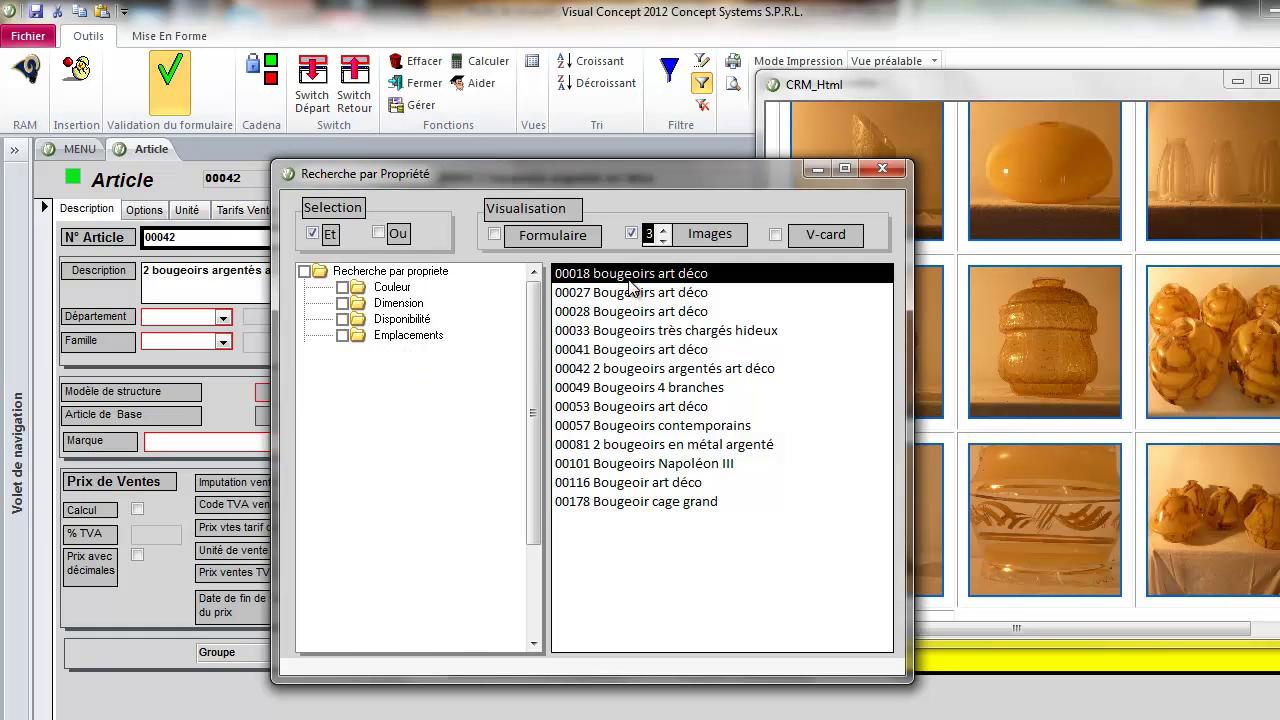
pyautogui.keyDown('shift'); pyautogui.click(627, 468); pyautogui.keyUp('shift')
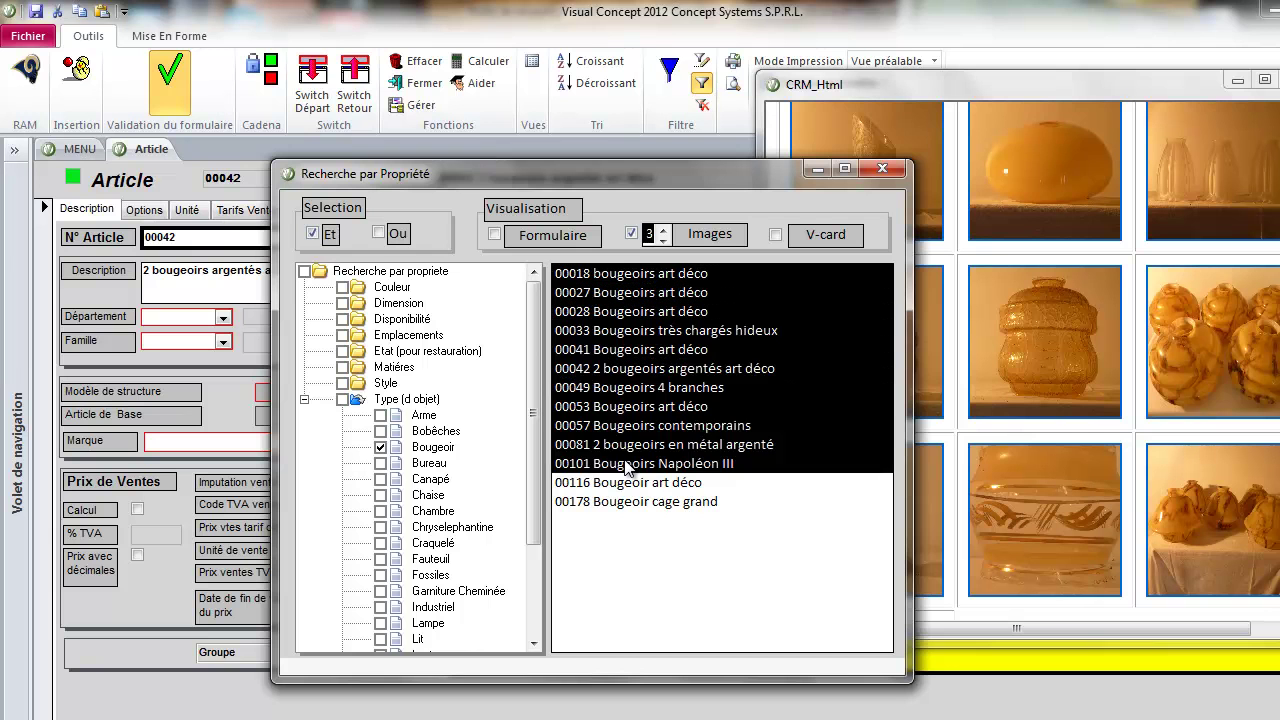
pyautogui.click(160, 95)
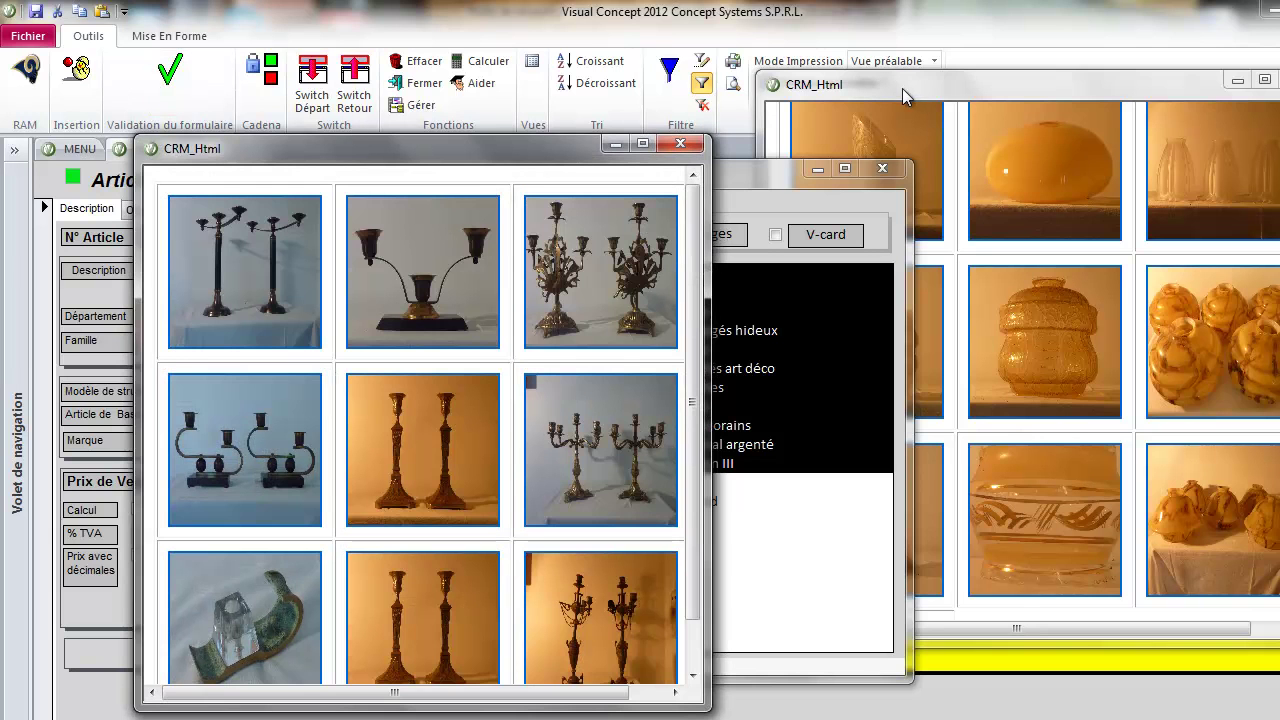
# Set the search visualisation to V-card and minimise both image galleries.
pyautogui.click(753, 174)
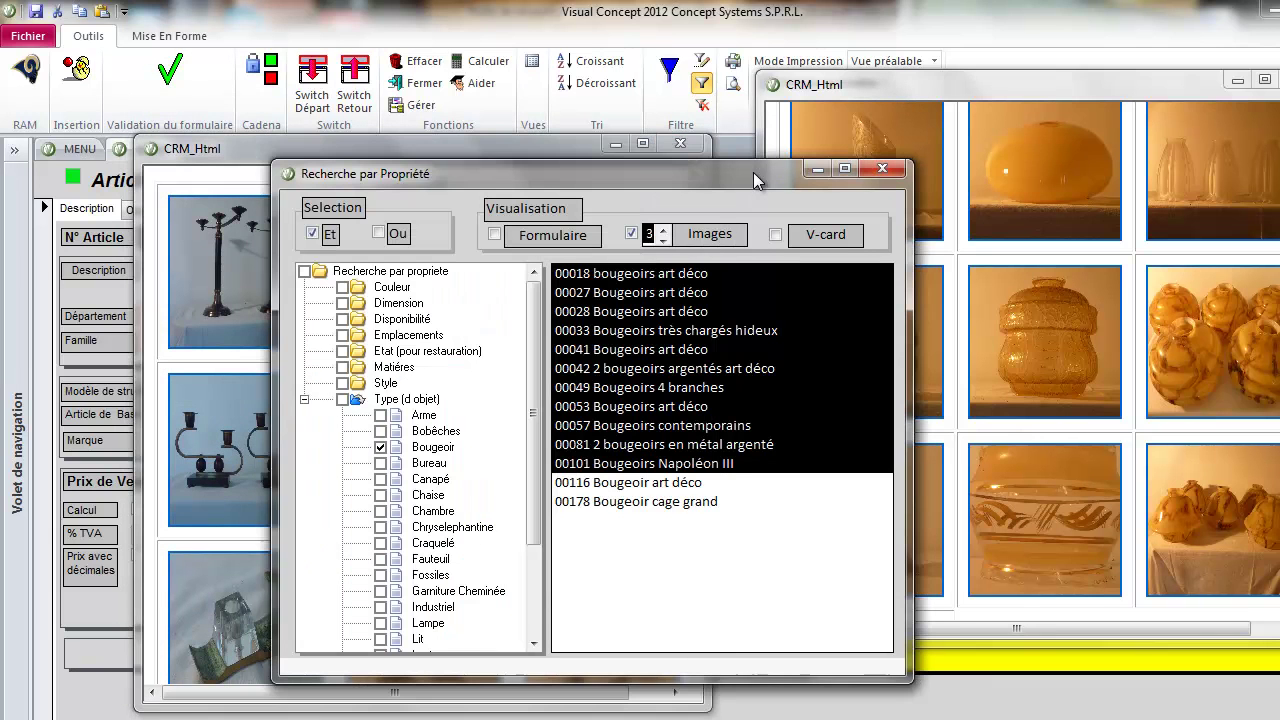
pyautogui.click(775, 236)
pyautogui.click(617, 145)
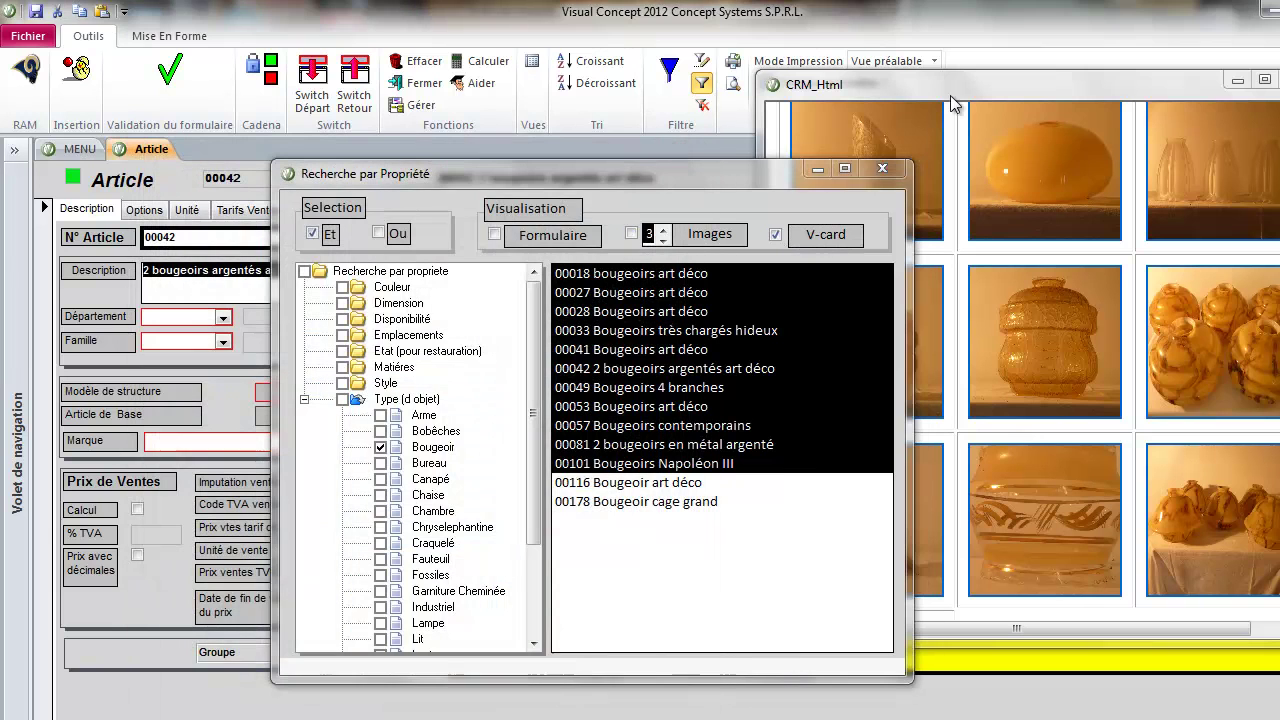
pyautogui.click(1238, 80)
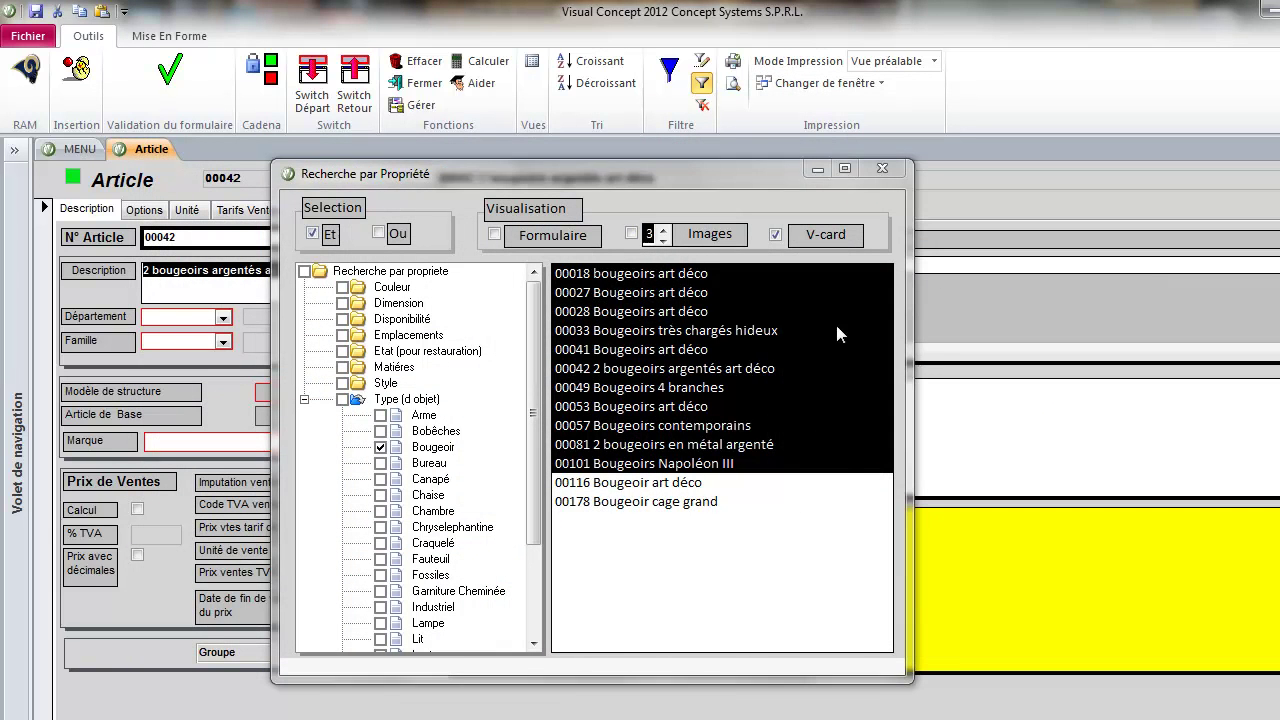
# Display the V-cards of articles 00033 and 00057 and place them side by side.
pyautogui.click(836, 331)
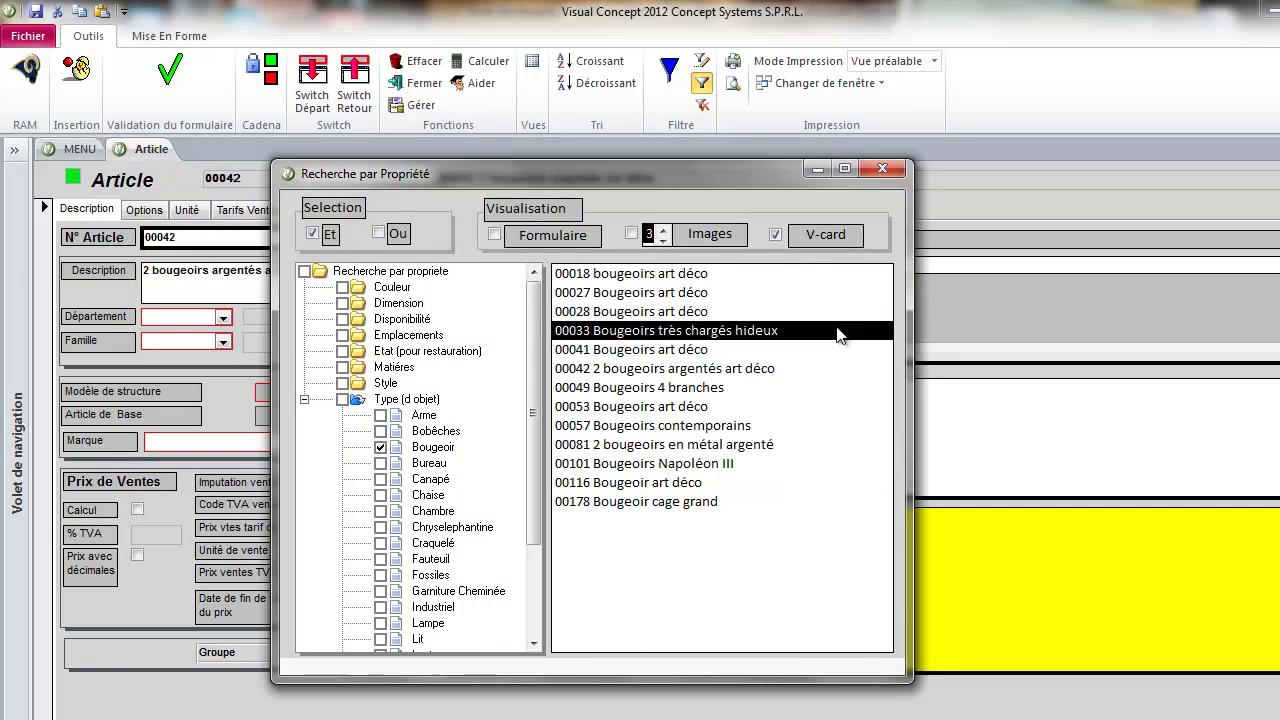
pyautogui.keyDown('ctrl'); pyautogui.click(655, 426); pyautogui.keyUp('ctrl')
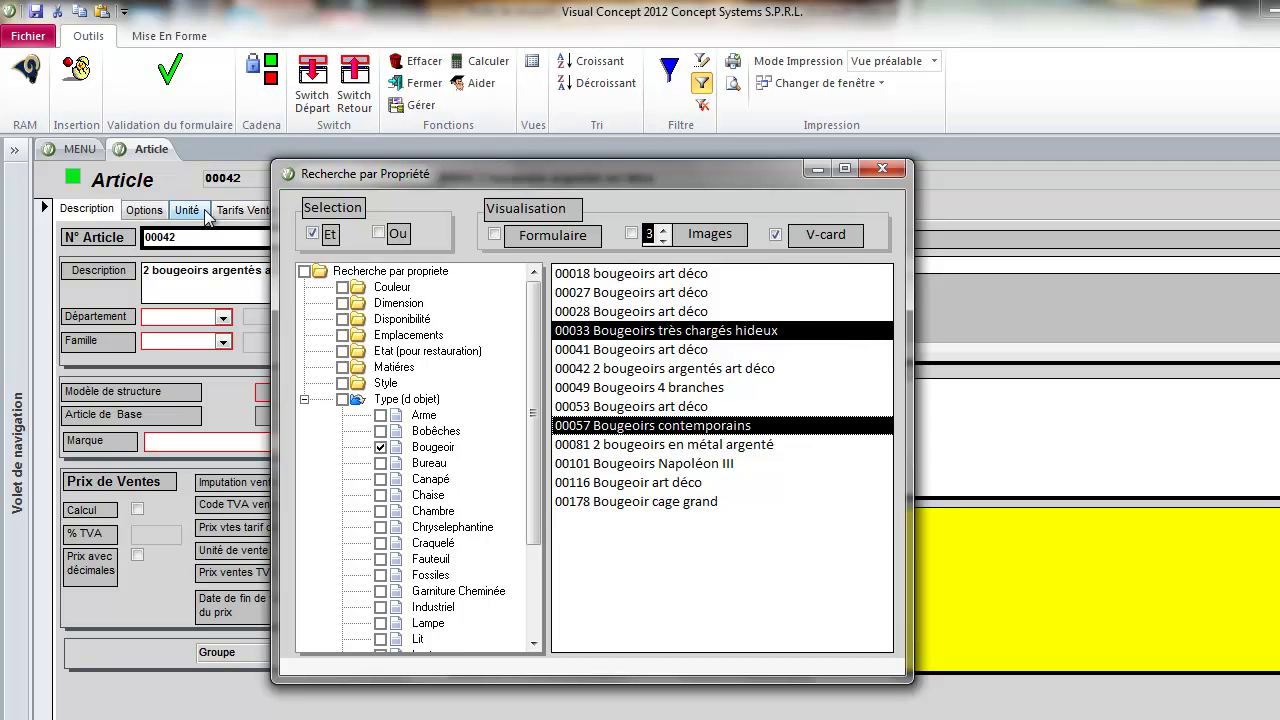
pyautogui.click(170, 78)
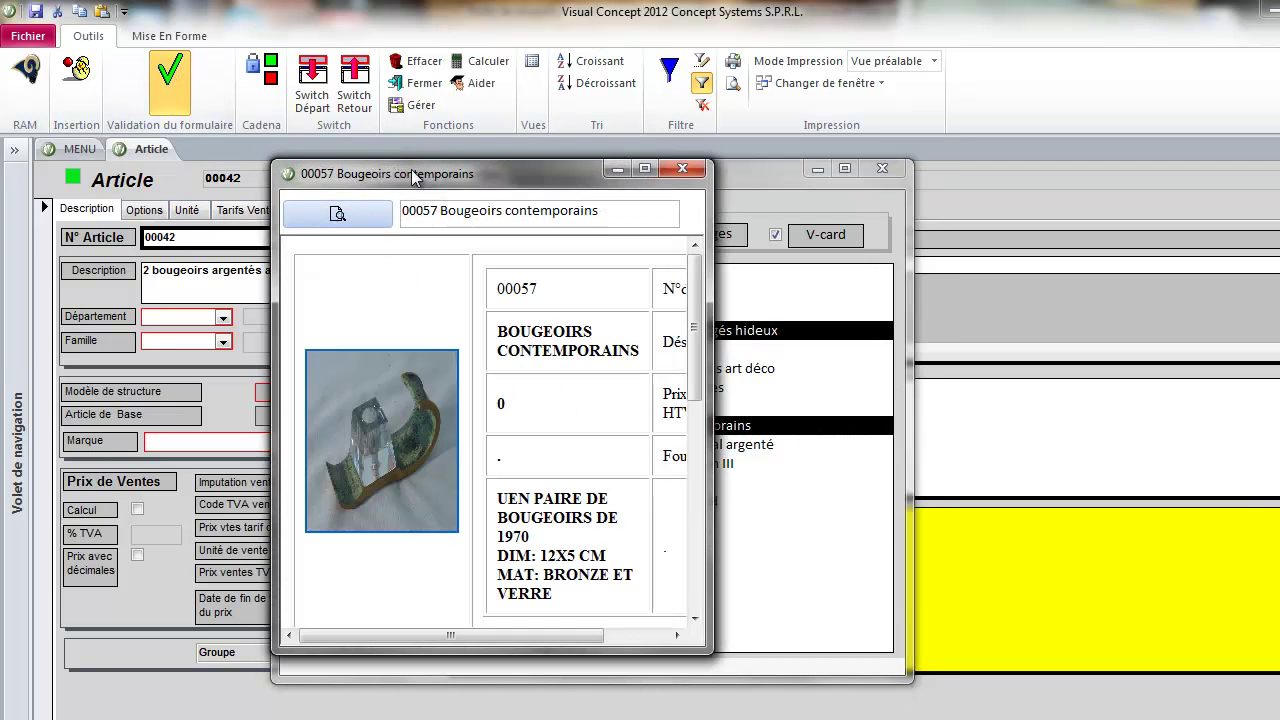
pyautogui.moveTo(411, 179); pyautogui.dragTo(885, 157)
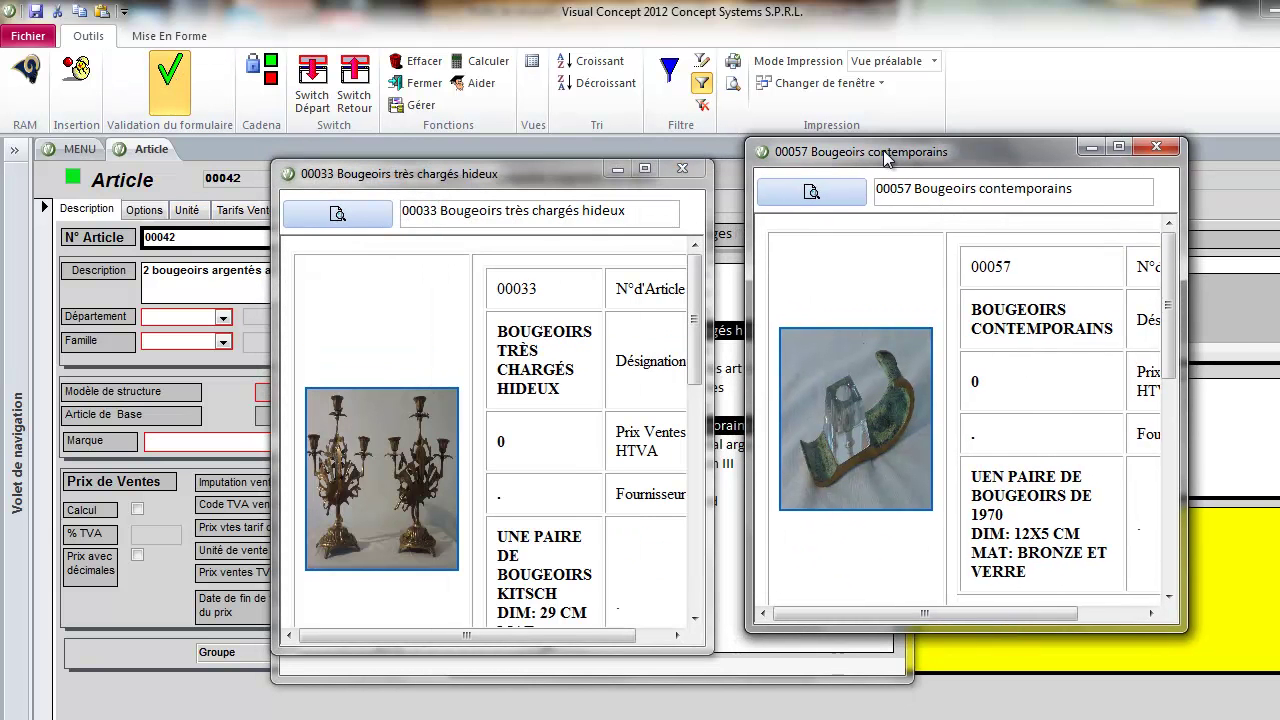
# Enlarge the V-card of article 00033 and review its description, properties and photo links.
pyautogui.click(713, 304)
pyautogui.moveTo(713, 304); pyautogui.dragTo(839, 496)
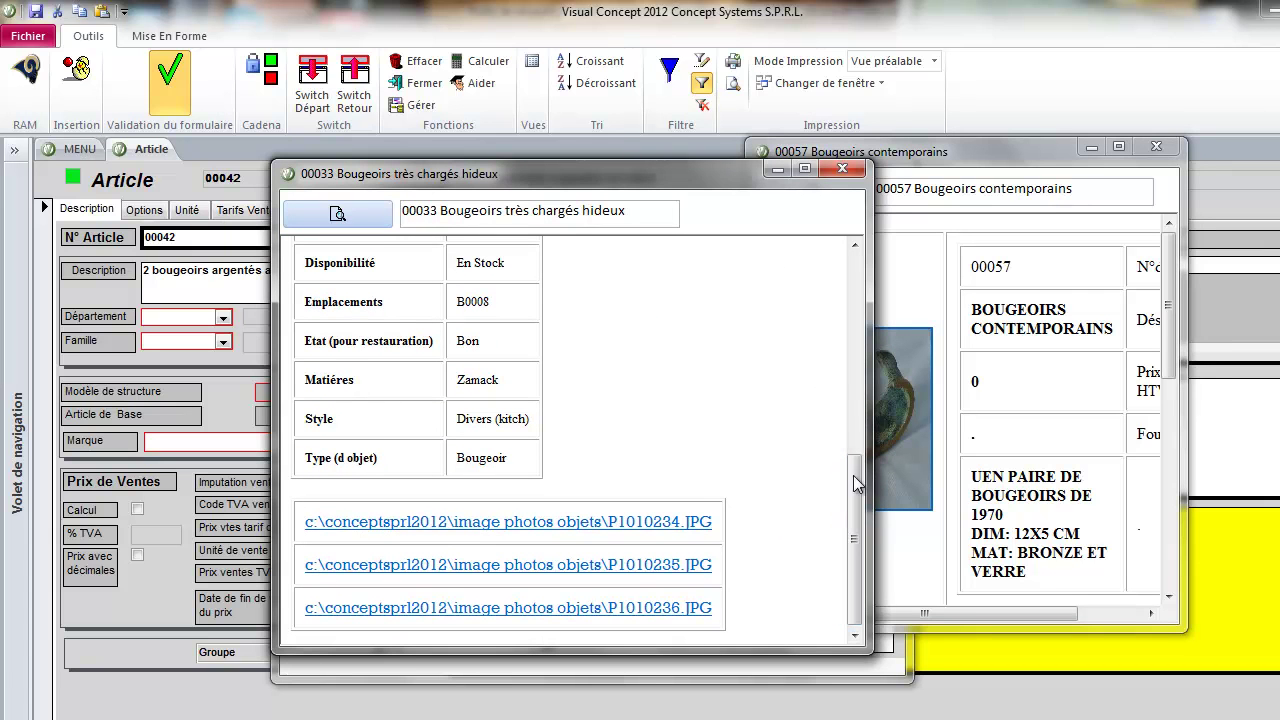
pyautogui.scroll(2, 850, 455)
pyautogui.moveTo(858, 447); pyautogui.dragTo(855, 285)
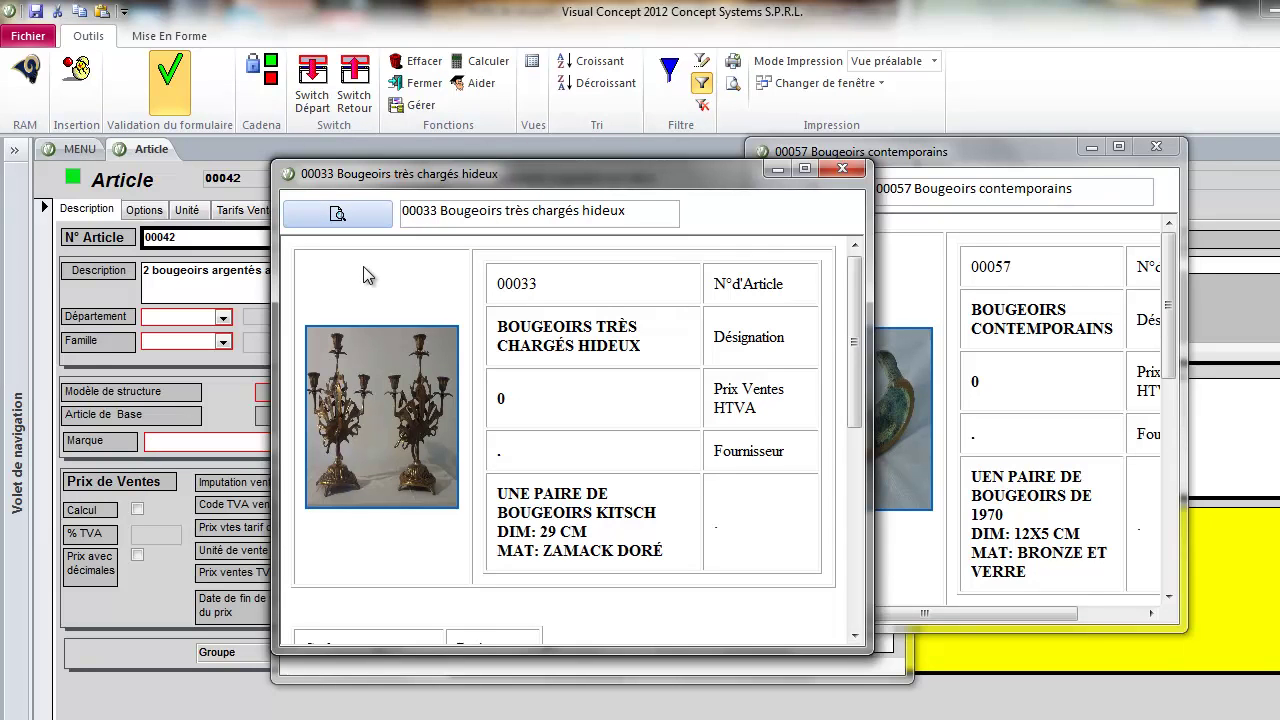
# Close both V-cards and move the property search window away from the article's description and price fields.
pyautogui.click(842, 169)
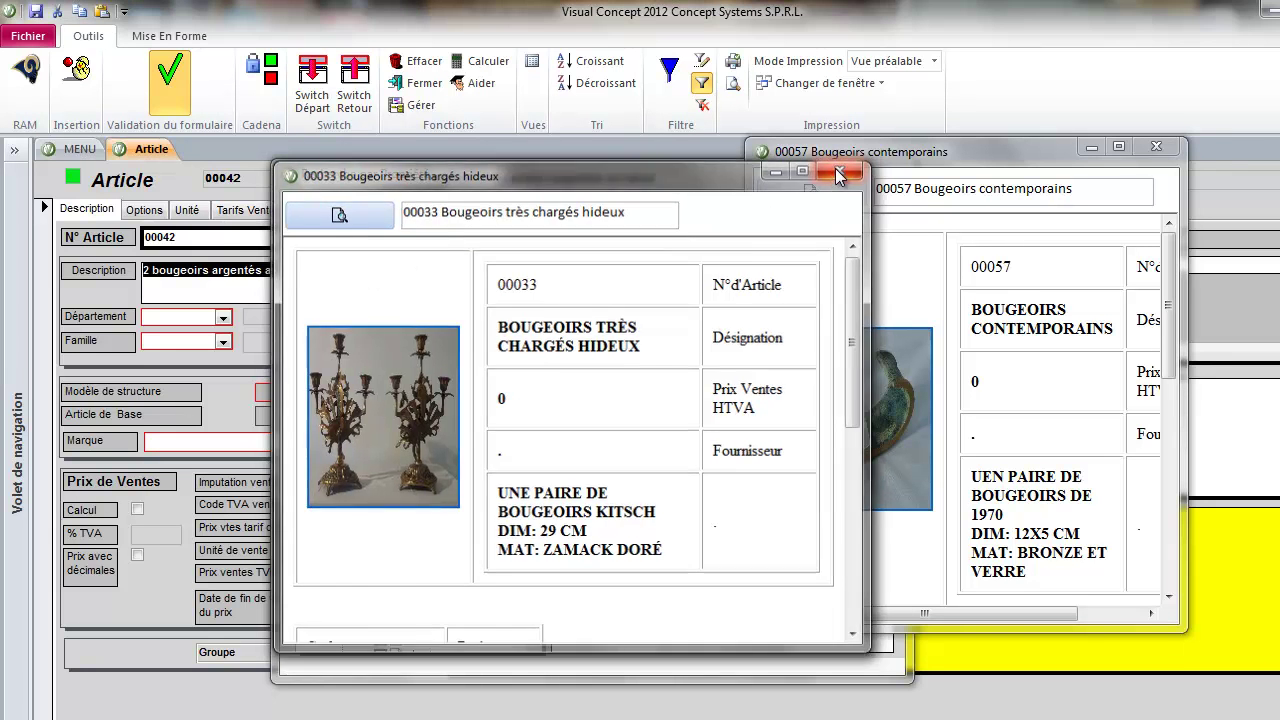
pyautogui.click(1156, 147)
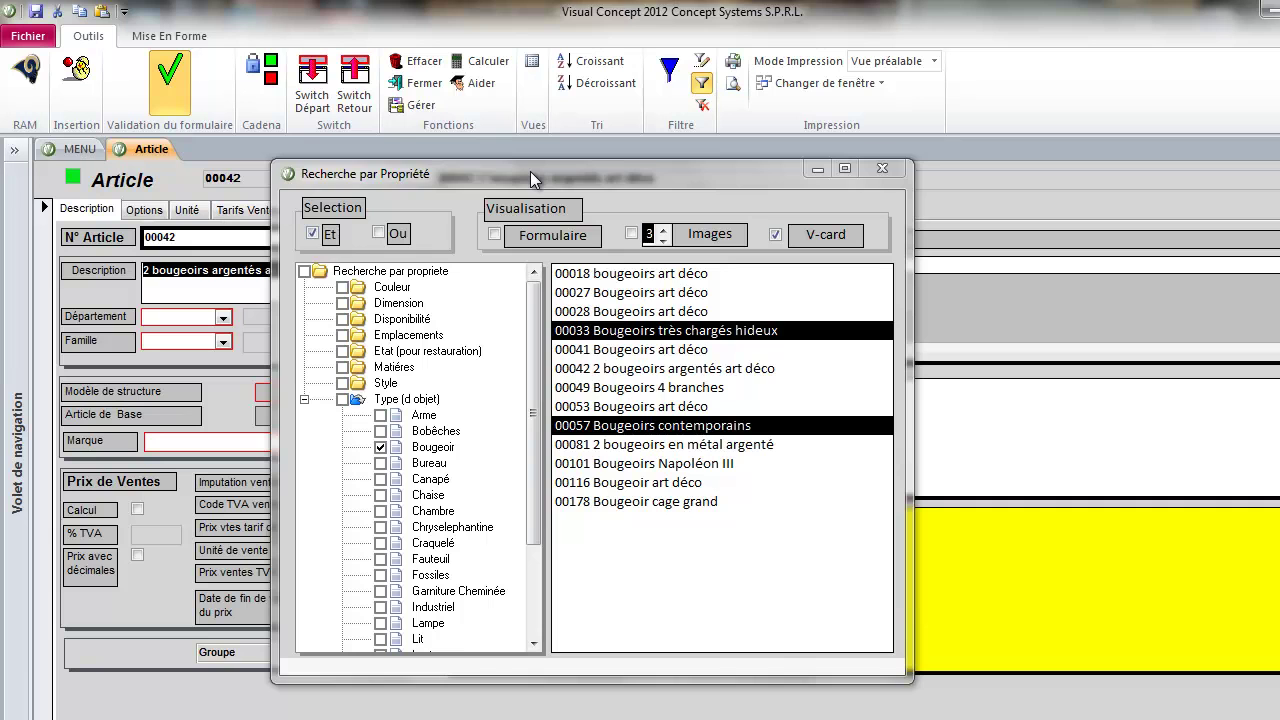
pyautogui.moveTo(530, 171); pyautogui.dragTo(700, 122)
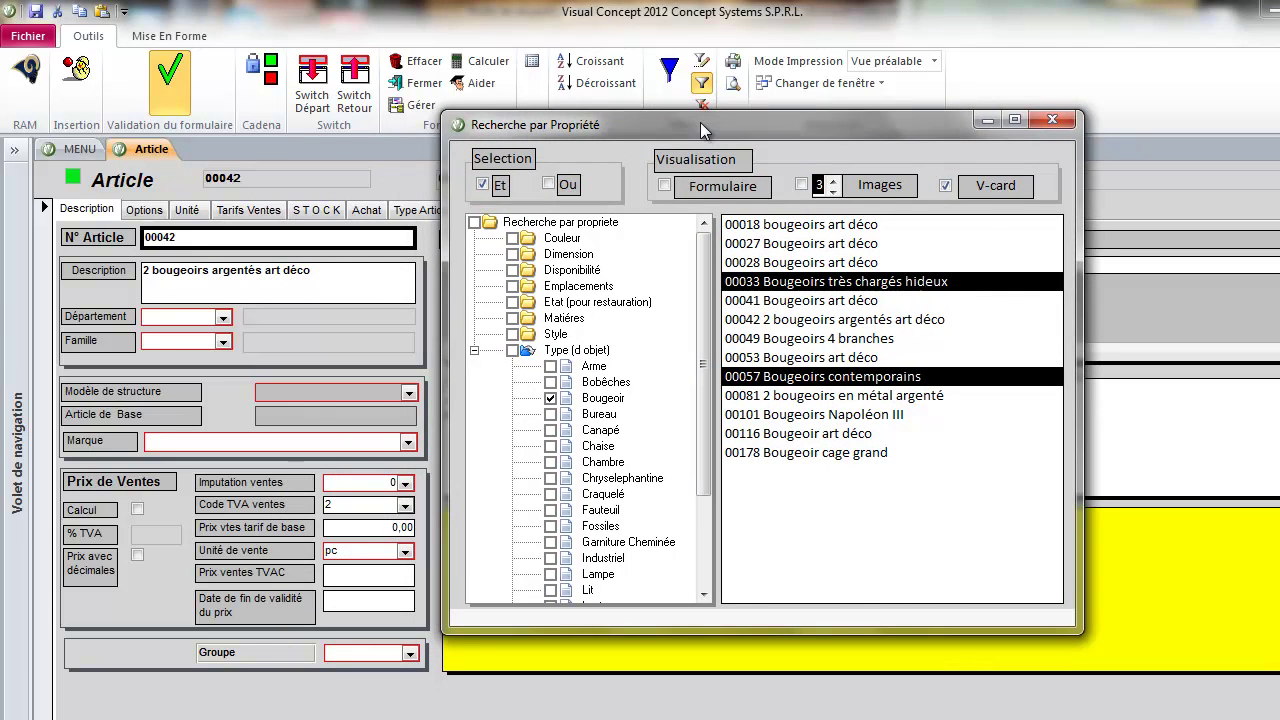